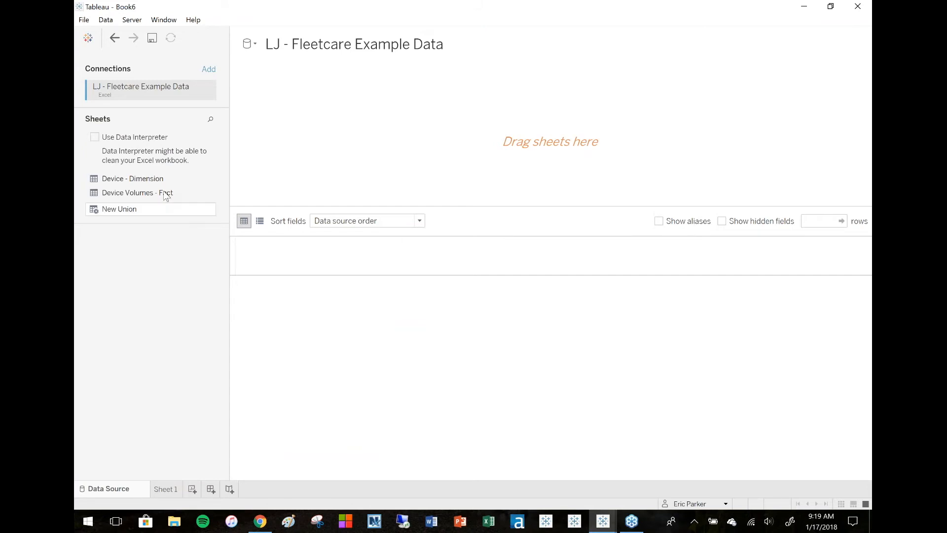
Preview the data of the Device - Dimension and Device Volumes - Fact sheets.
left_click(207, 178)
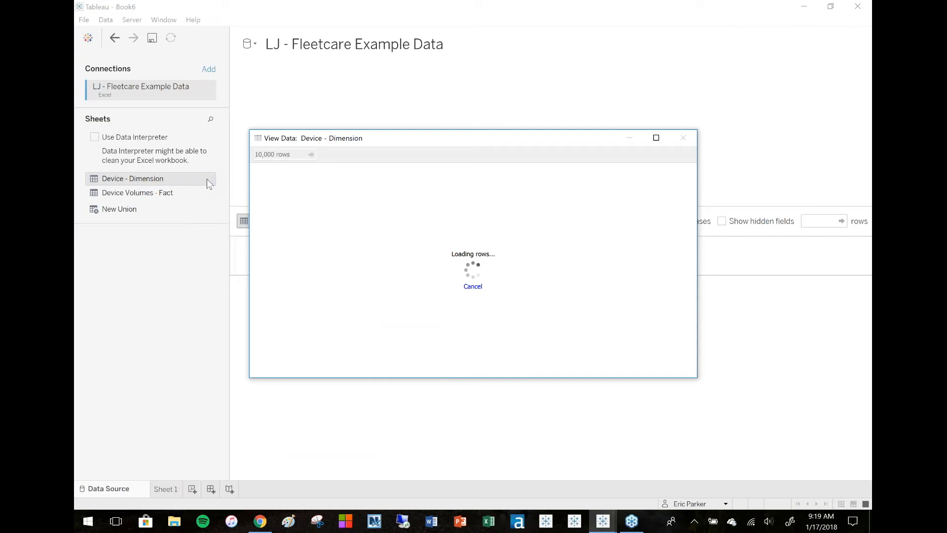
left_click(692, 138)
mouse_move(209, 196)
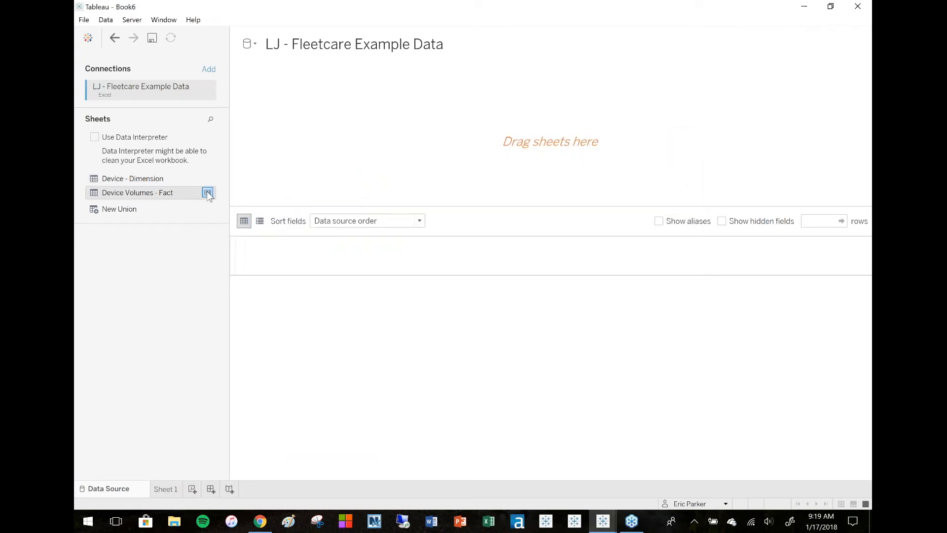
left_click(207, 192)
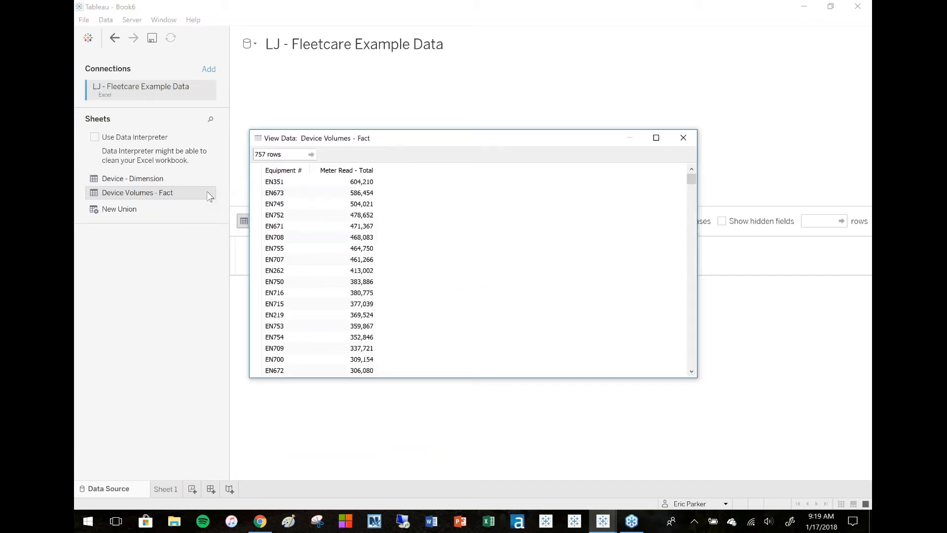
left_click(688, 140)
Join Device - Dimension with Device Volumes - Fact on the data source canvas.
left_click_drag(143, 179, 405, 142)
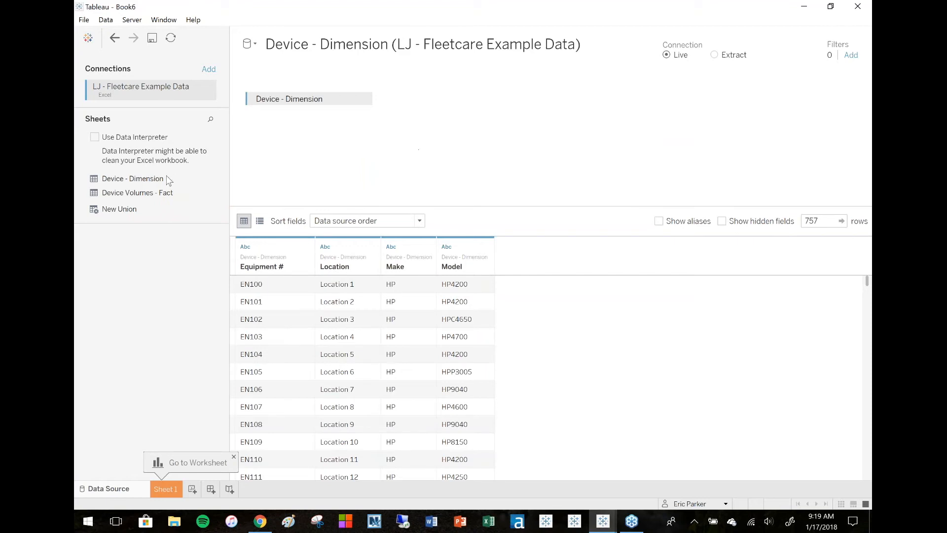
left_click_drag(113, 196, 456, 115)
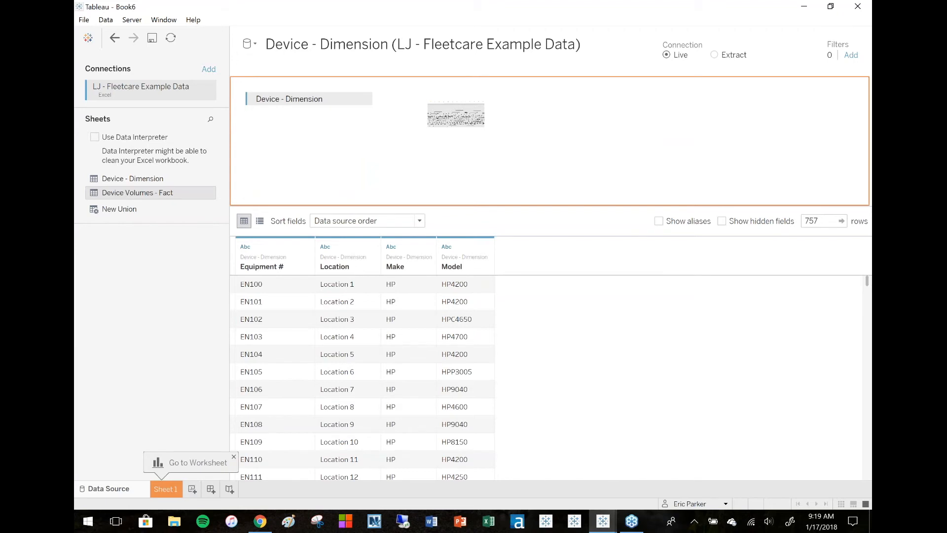
left_click_drag(455, 115, 457, 115)
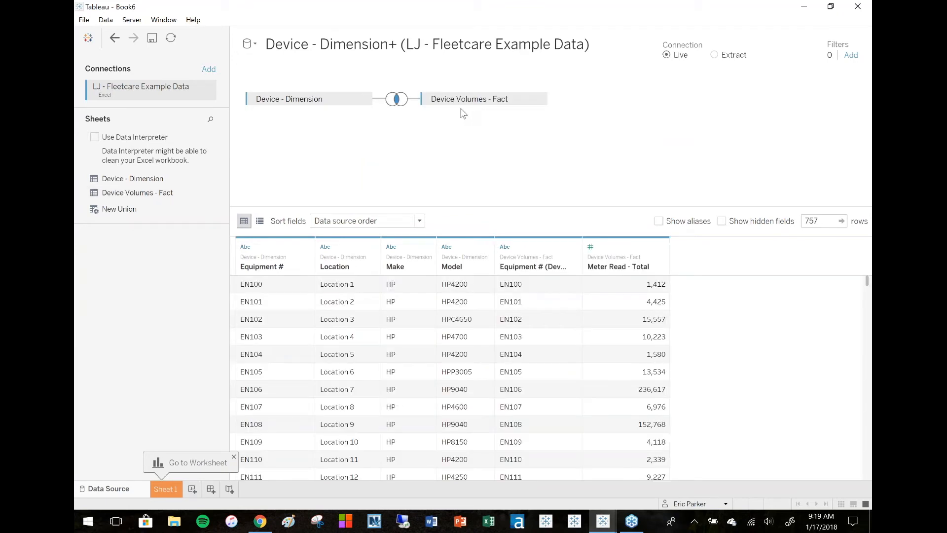
Change the join between the two sheets to a Left join.
left_click(397, 99)
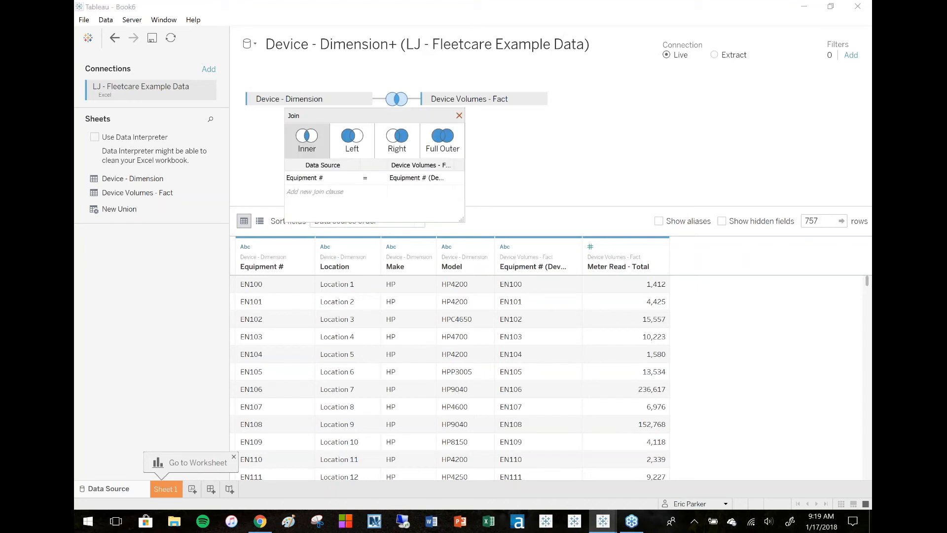
left_click(351, 147)
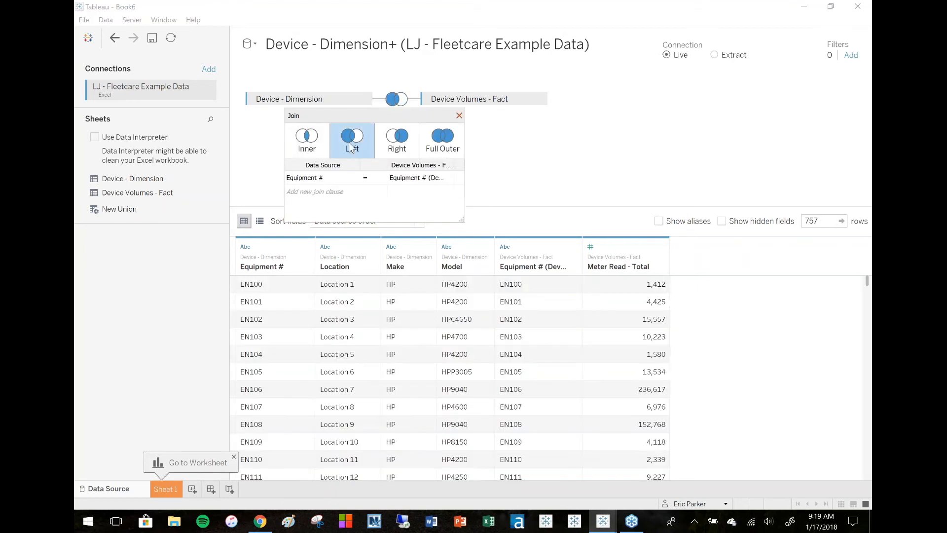
left_click(458, 115)
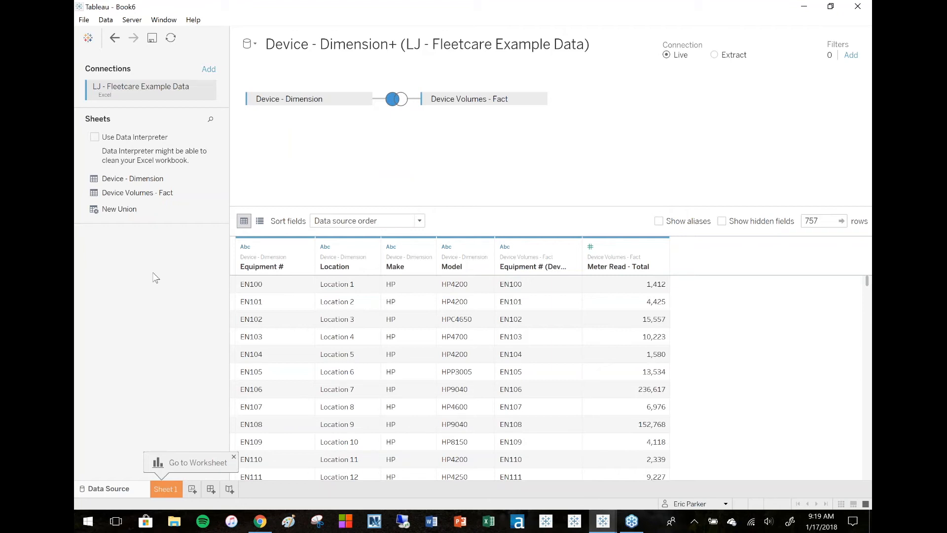
Compare the Device - Dimension preview's row count with the joined data's row count.
left_click(207, 178)
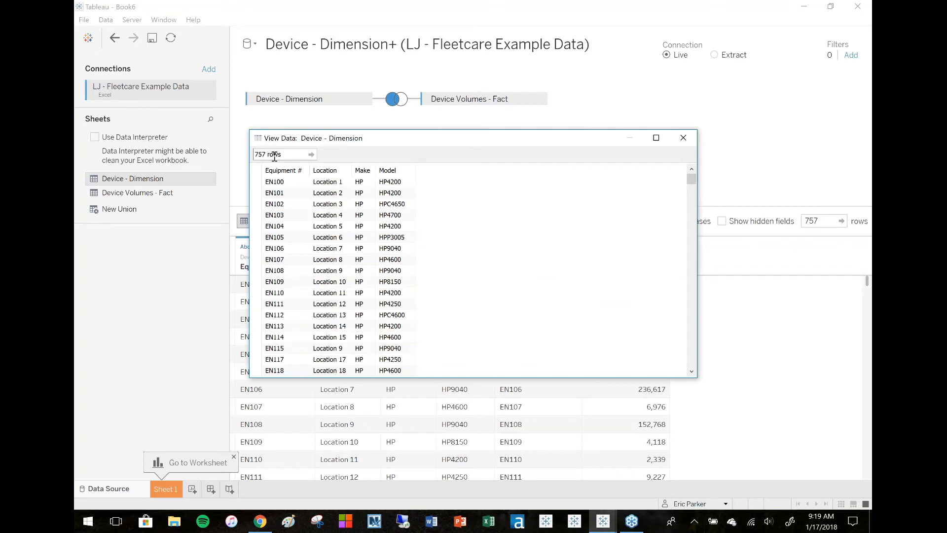
mouse_move(256, 154)
left_mouse_down()
mouse_move(224, 152)
mouse_move(274, 154)
left_mouse_up()
left_click(683, 137)
left_click(817, 220)
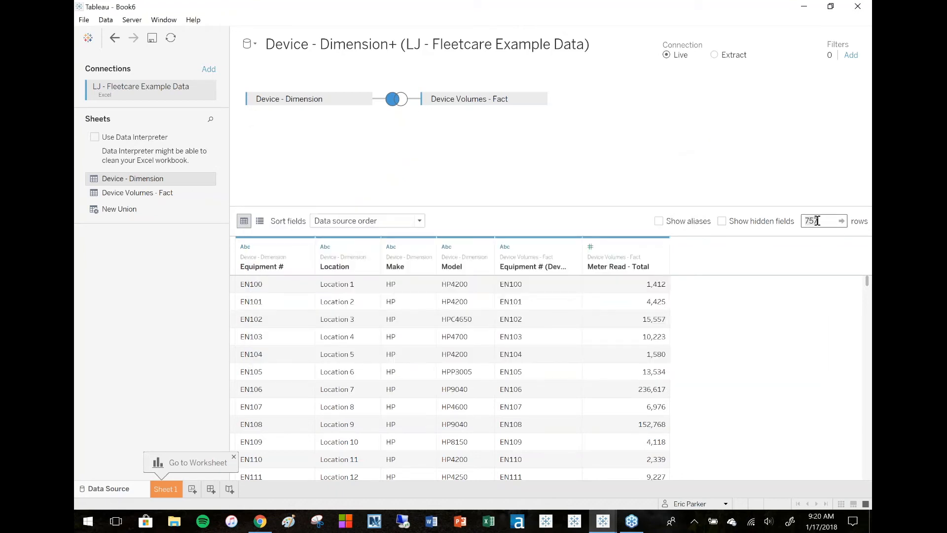
left_click_drag(805, 220, 821, 221)
Compare the Device Volumes - Fact preview's row count with the joined data's row count.
left_click(148, 195)
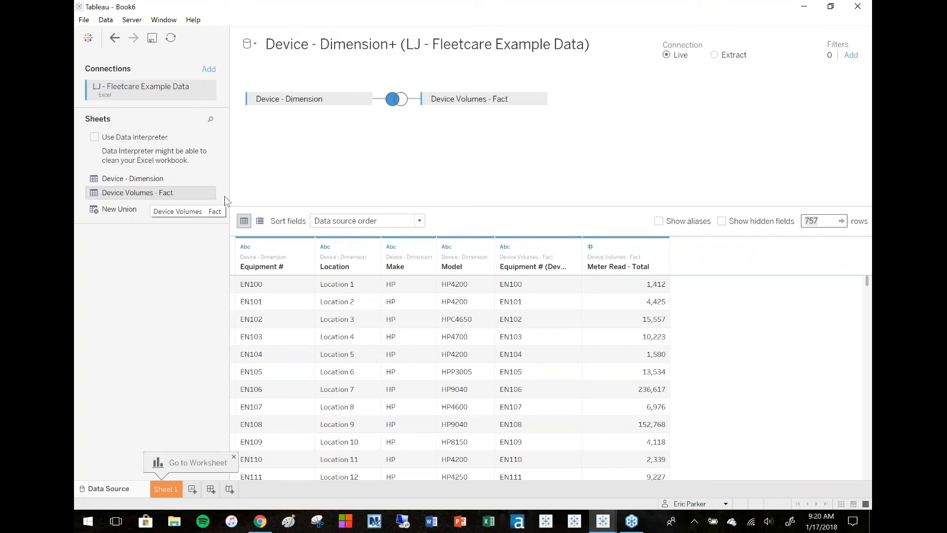
left_click(207, 193)
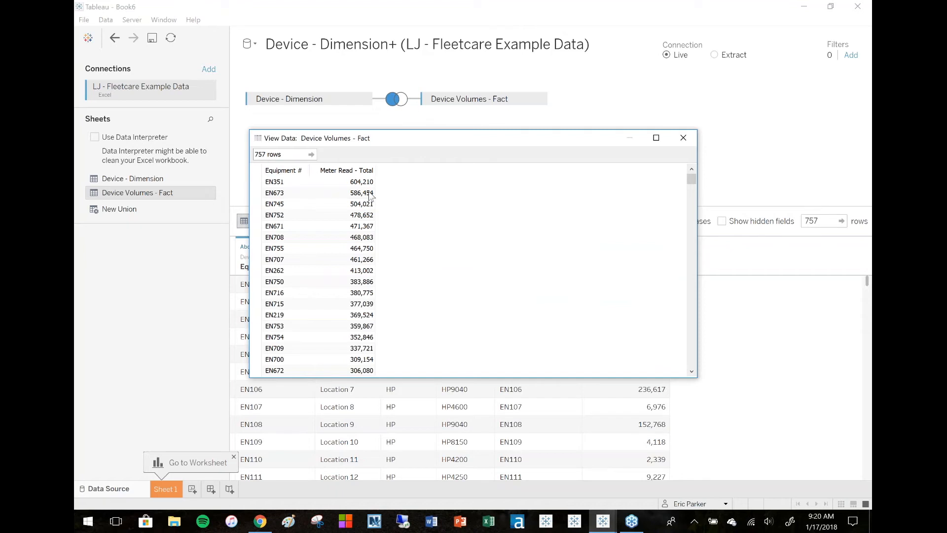
left_click(683, 134)
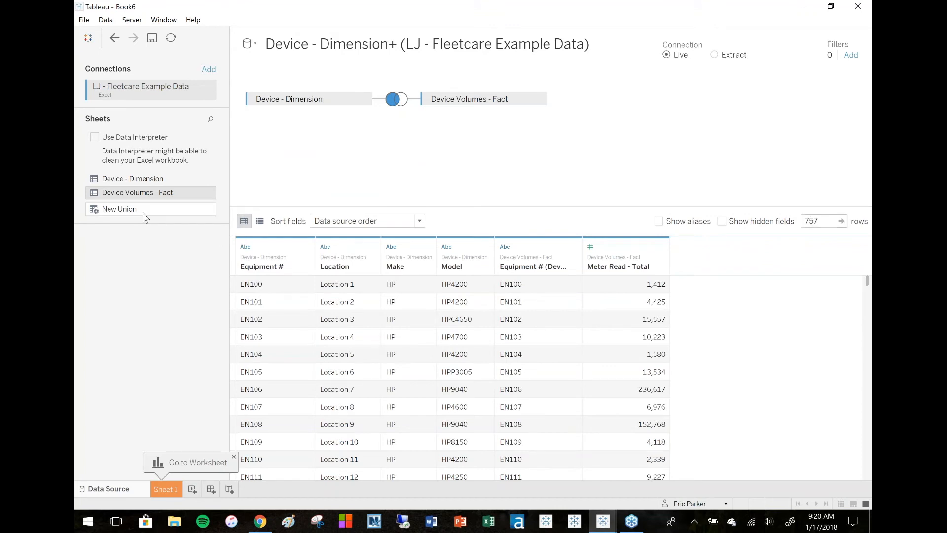
double_click(819, 221)
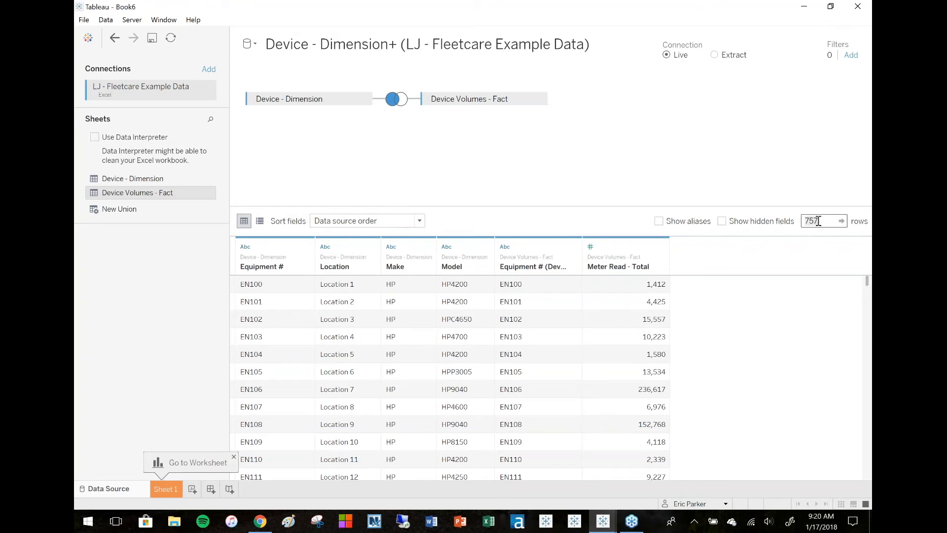
left_click(208, 193)
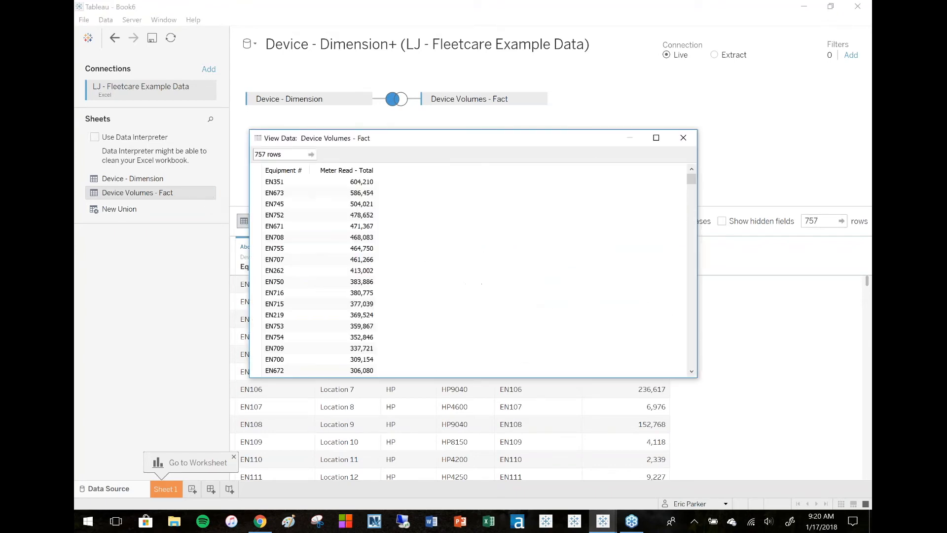
double_click(266, 154)
left_click_drag(253, 154, 262, 153)
left_click(682, 139)
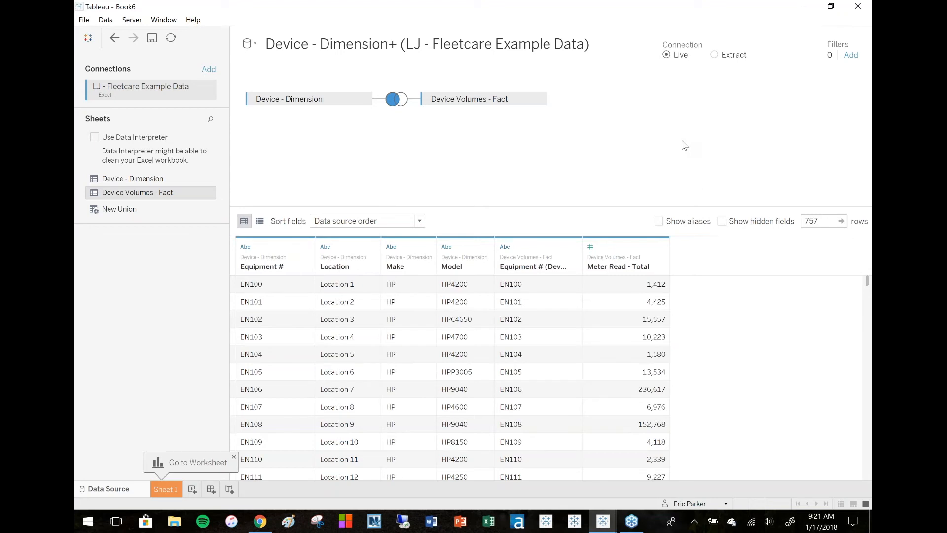
mouse_move(207, 195)
Switch to the Joins, Unions and Blends Webinar slides in the browser.
left_click(804, 9)
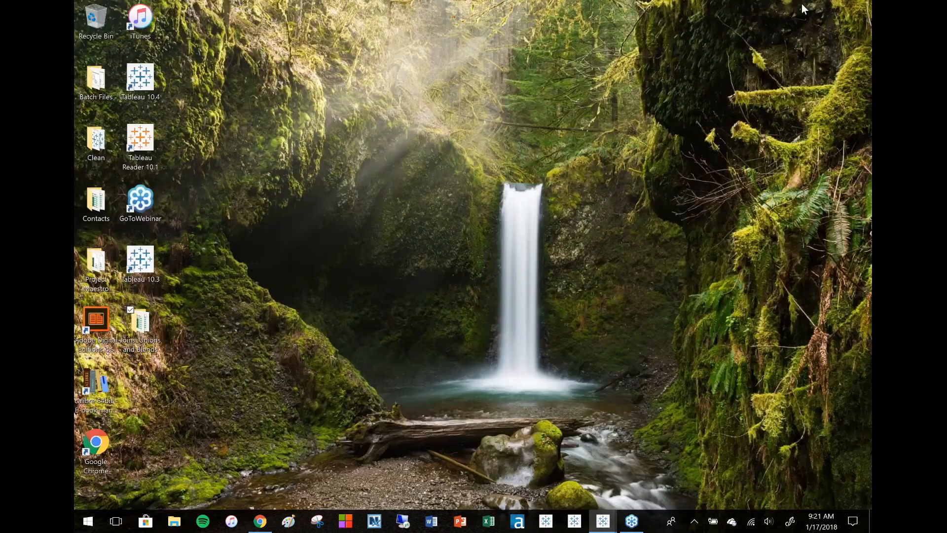
left_click(266, 530)
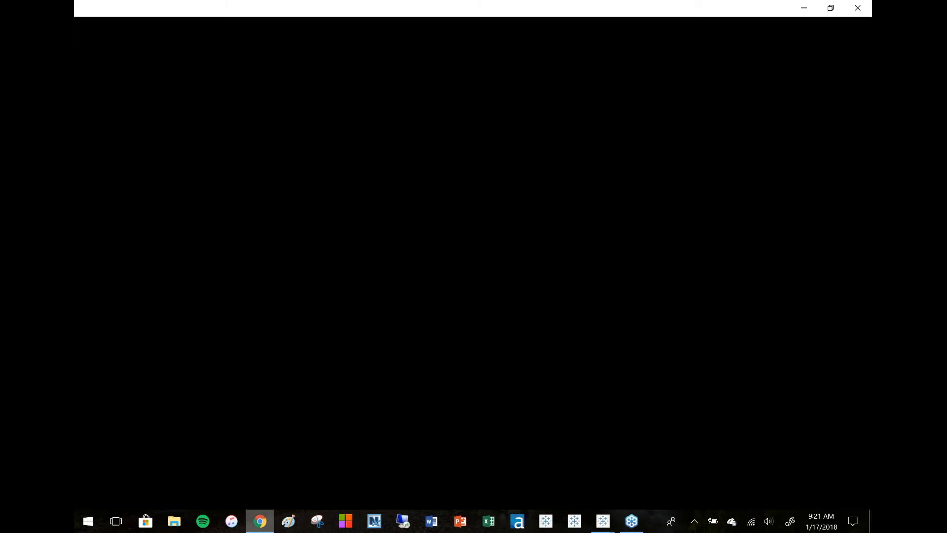
left_click(166, 393)
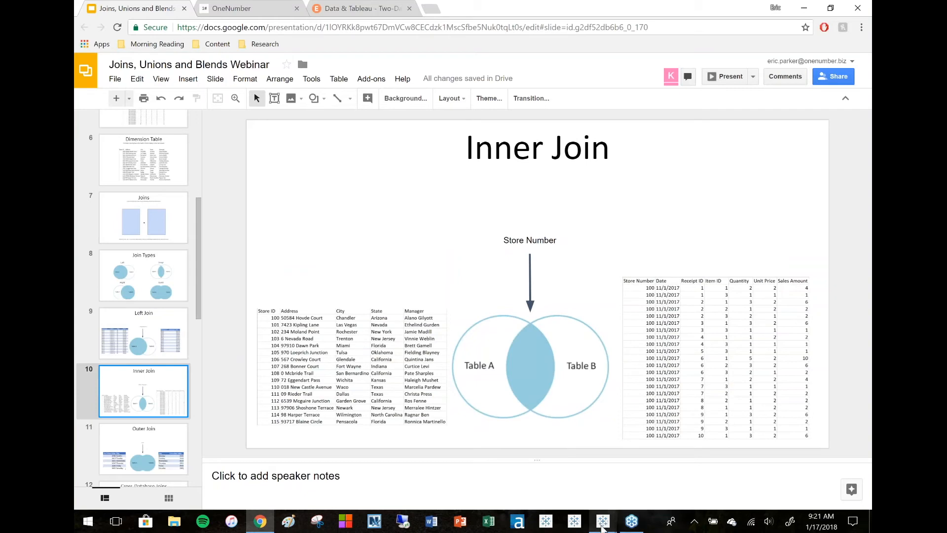
Switch to the Tableau - Book5 window and maximize it.
mouse_move(603, 521)
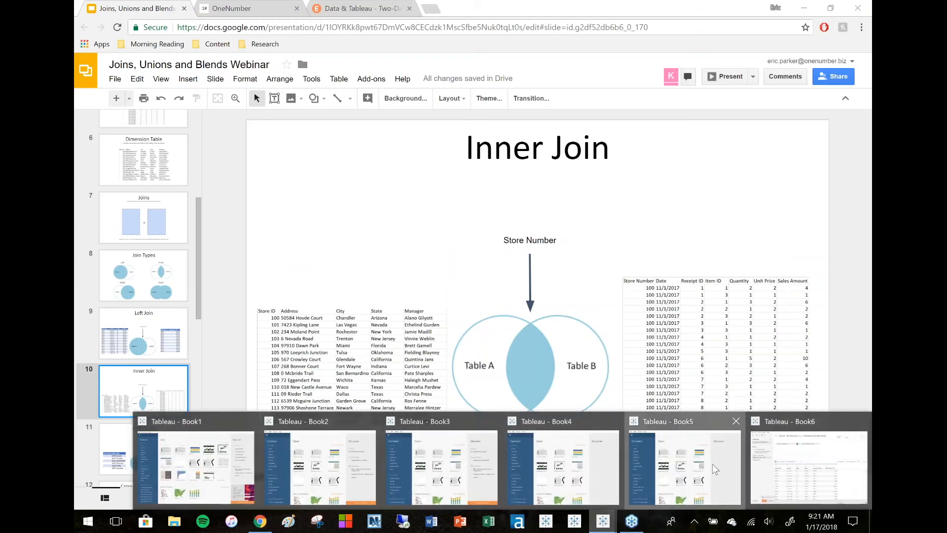
left_click(684, 466)
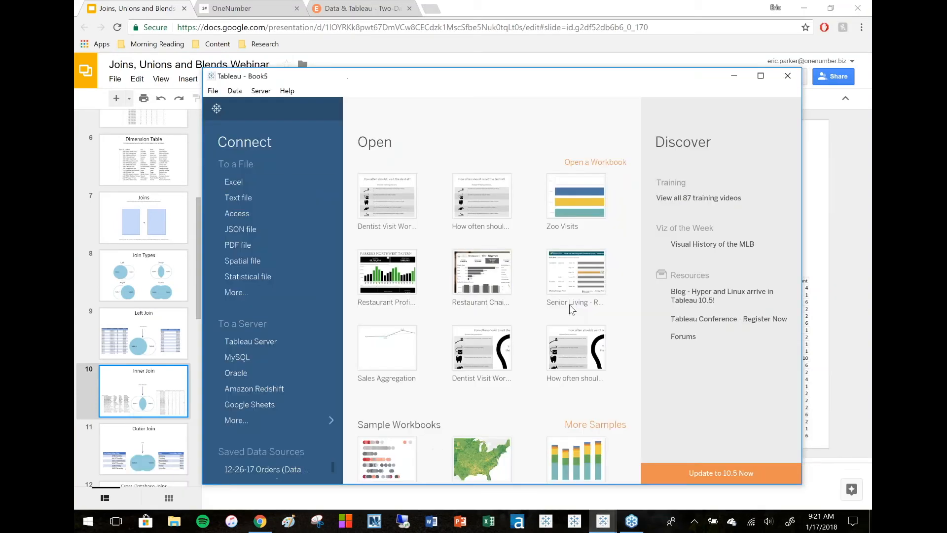
left_click(760, 75)
Connect to the IJ - Restaurant Sales Order Info Excel file.
left_click(162, 115)
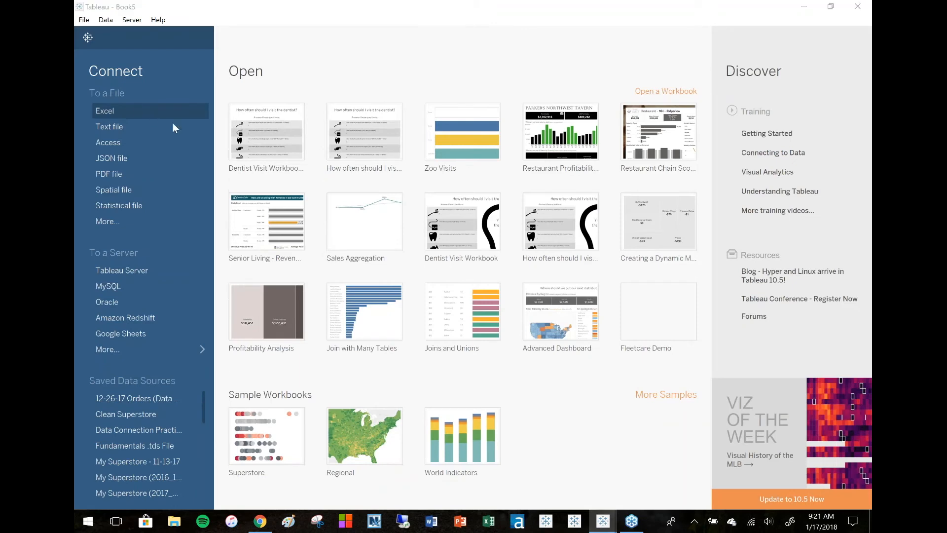
left_click(228, 118)
left_click(542, 362)
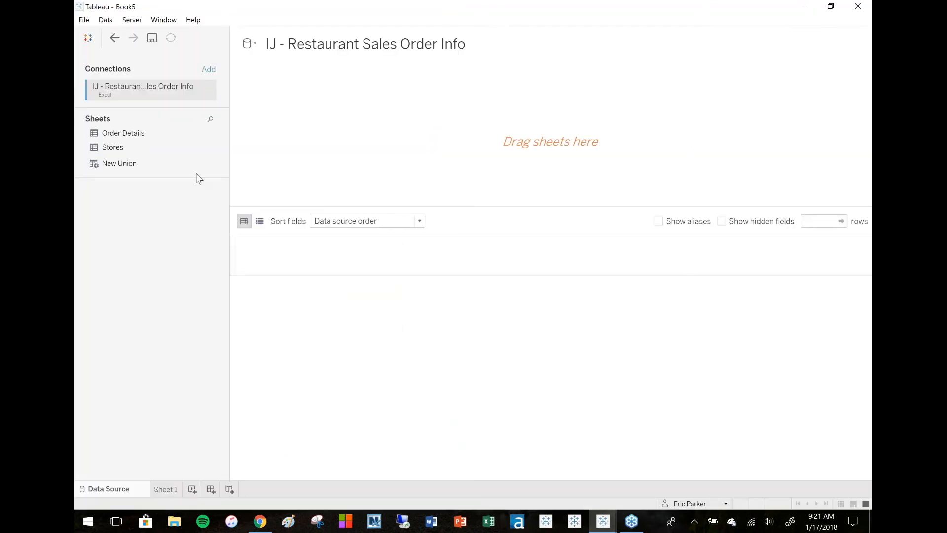
Add the Stores sheet to the data source canvas.
left_click_drag(119, 148, 432, 151)
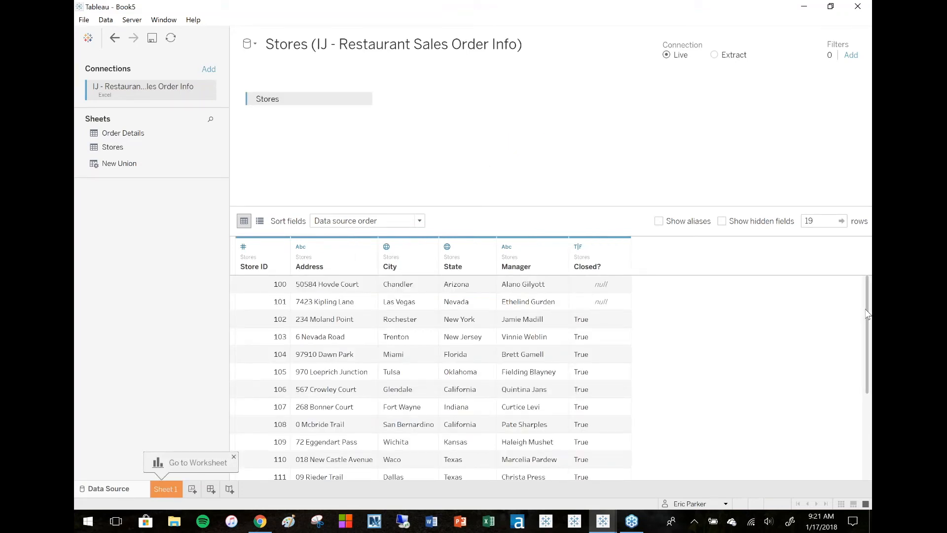
left_click_drag(868, 314, 850, 265)
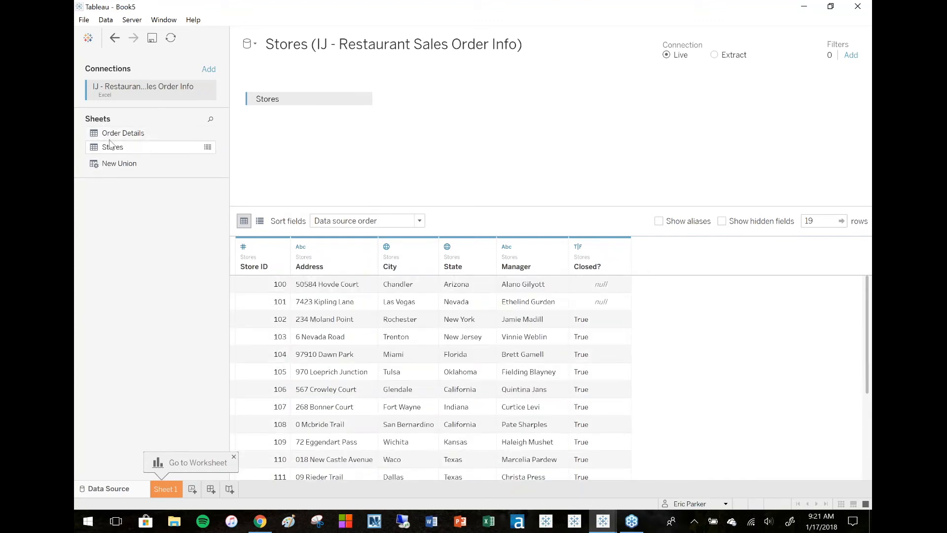
Preview the data and row counts of the Stores and Order Details sheets.
left_click(208, 146)
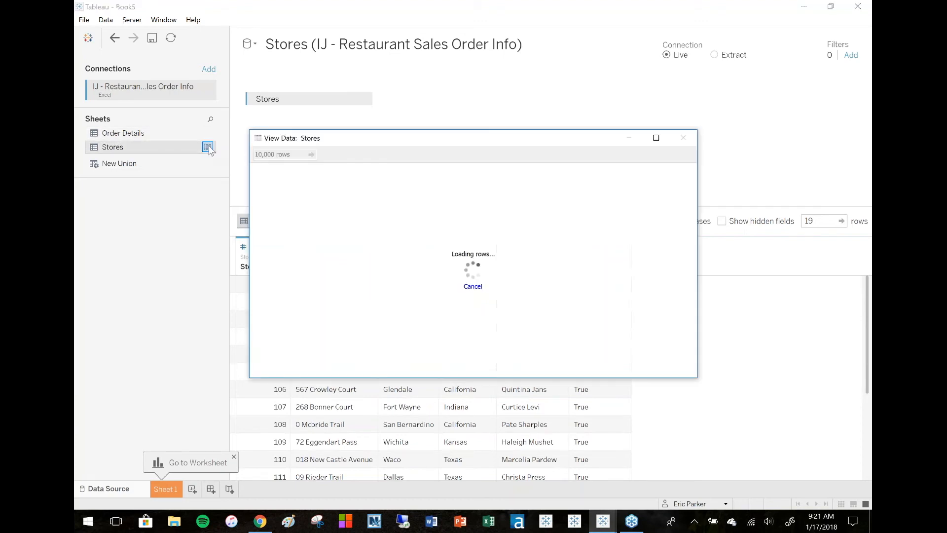
left_click(683, 138)
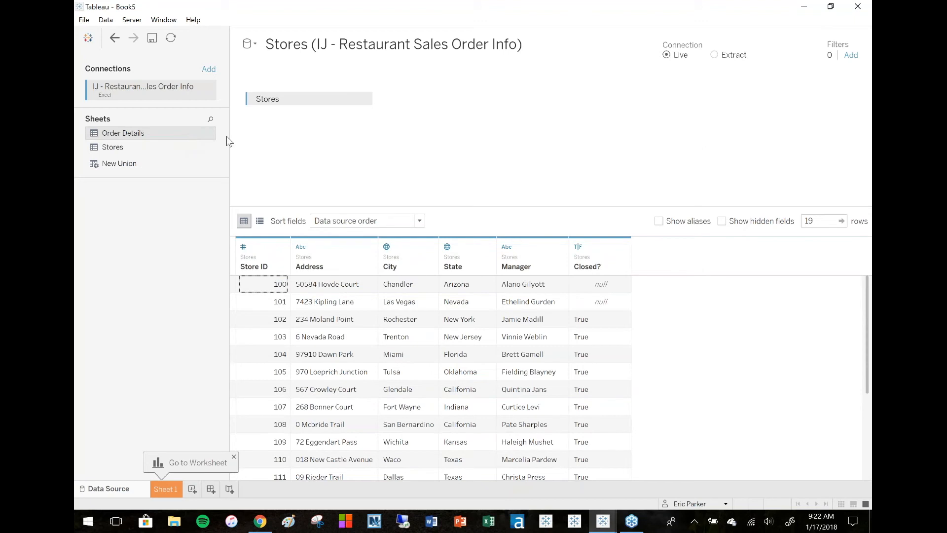
left_click(208, 133)
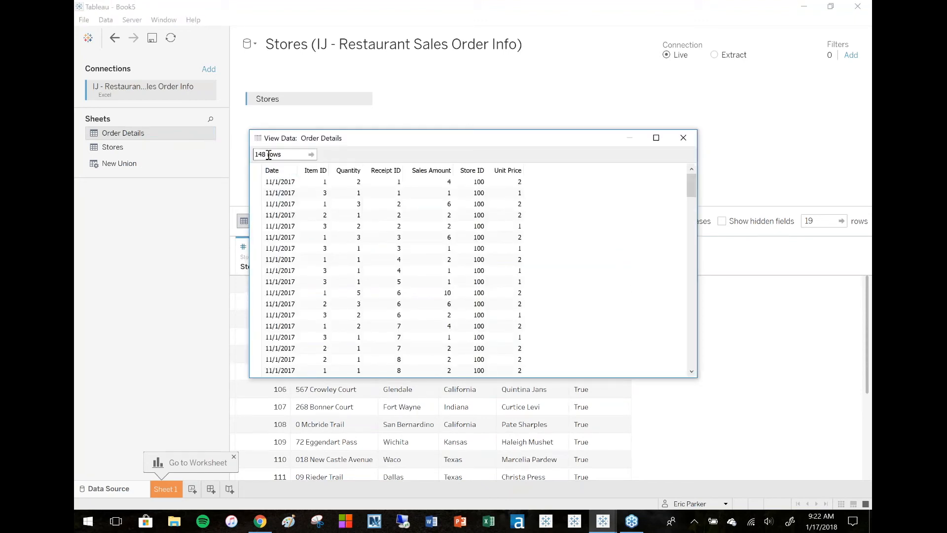
mouse_move(269, 155)
left_mouse_down()
mouse_move(245, 153)
mouse_move(278, 153)
left_mouse_up()
left_click(683, 138)
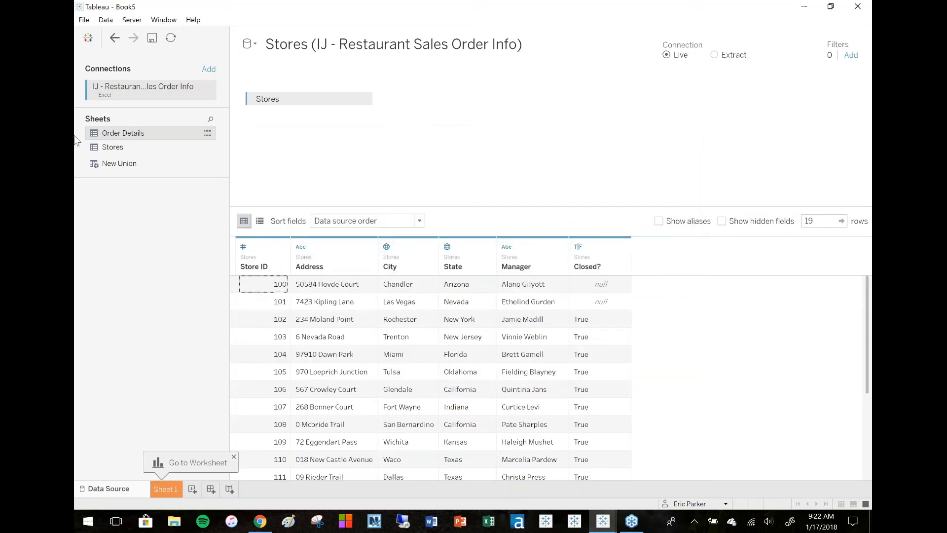
Join Order Details to Stores with the default inner join and load the joined rows.
left_click_drag(113, 134, 500, 126)
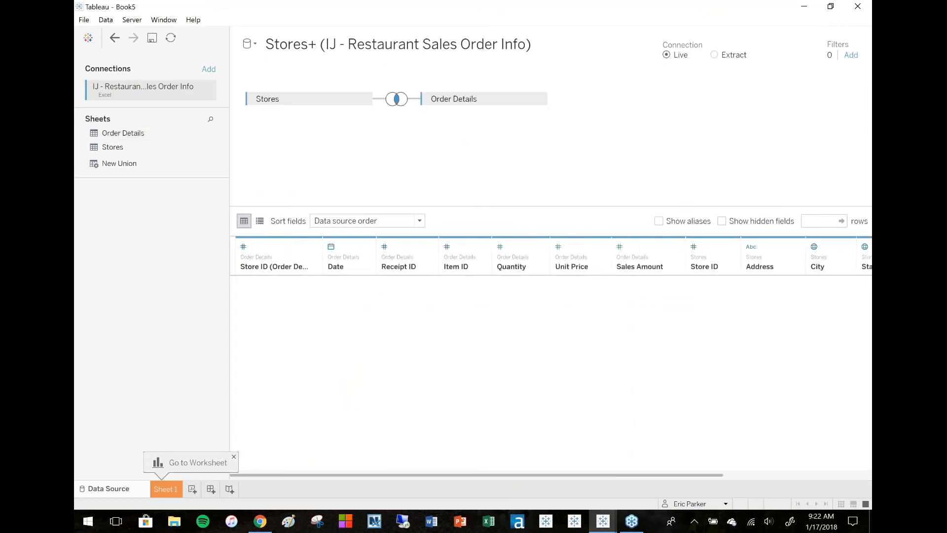
left_click(818, 221)
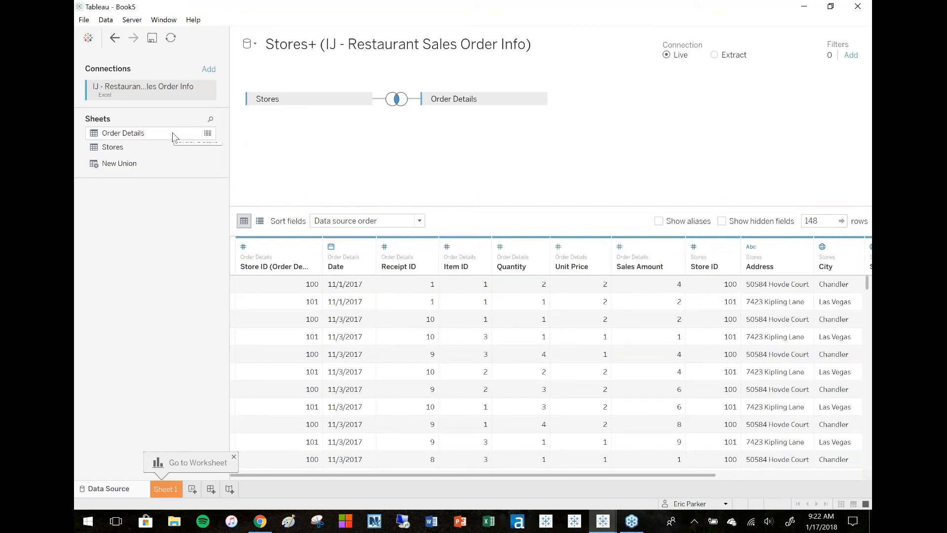
Open Sheet 1 and place the Stores Store ID field on Rows.
left_click(165, 489)
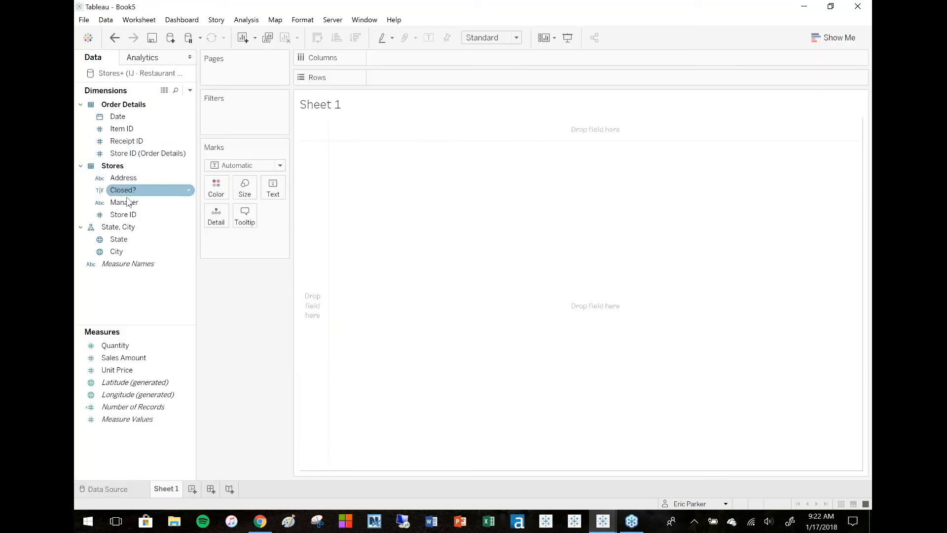
left_click_drag(122, 214, 318, 226)
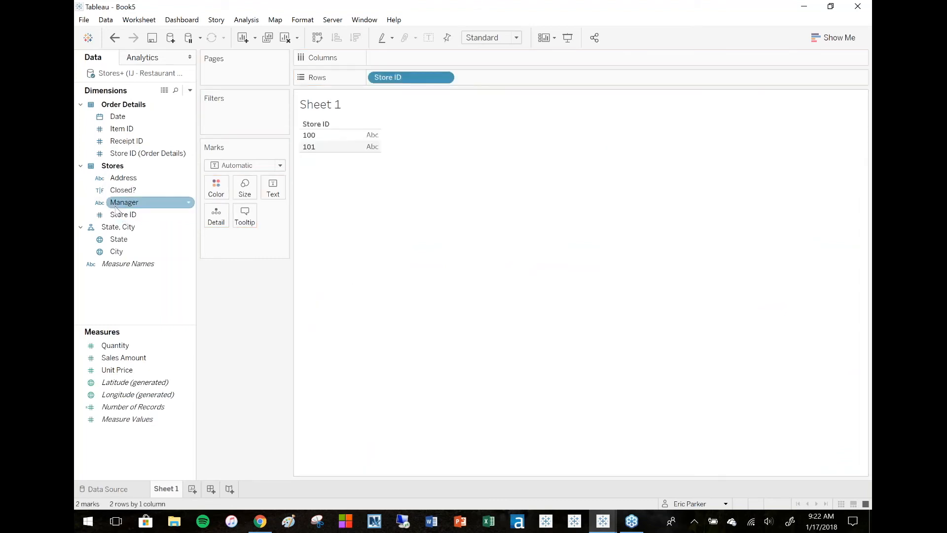
Add the City field, with its State hierarchy level, to Rows.
mouse_move(116, 251)
left_mouse_down()
mouse_move(209, 221)
mouse_move(499, 78)
mouse_move(121, 240)
mouse_move(605, 83)
left_mouse_up()
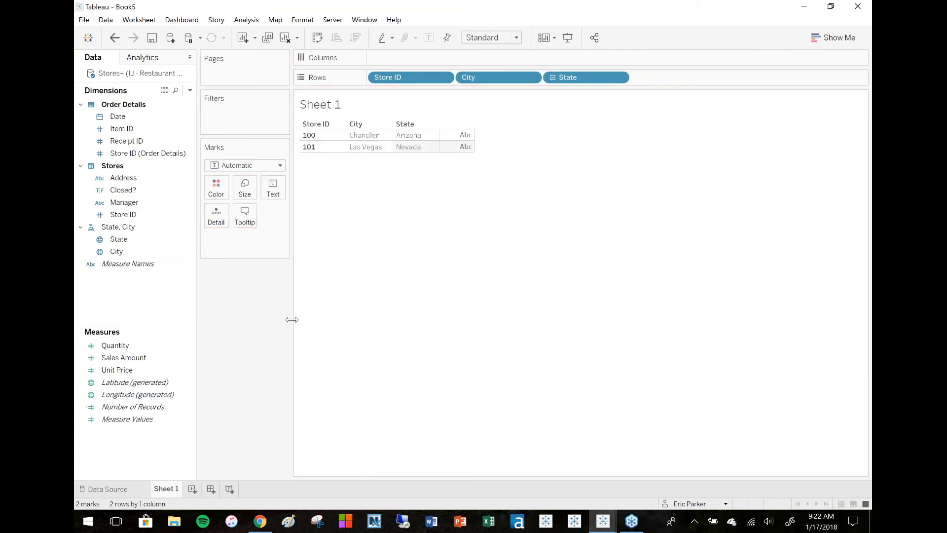
Switch to the browser presentation and open the Outer Join slide.
left_click(266, 527)
left_click(148, 466)
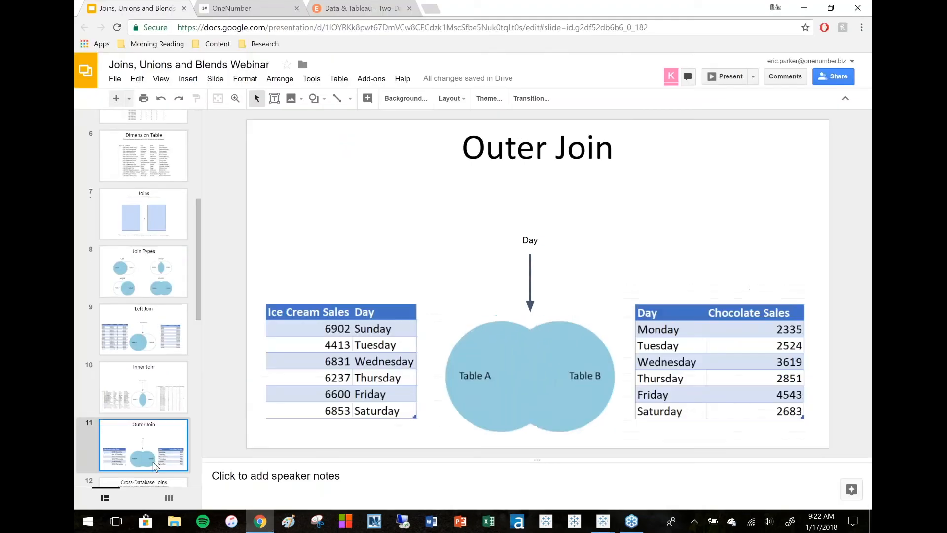
left_click_drag(202, 292, 202, 332)
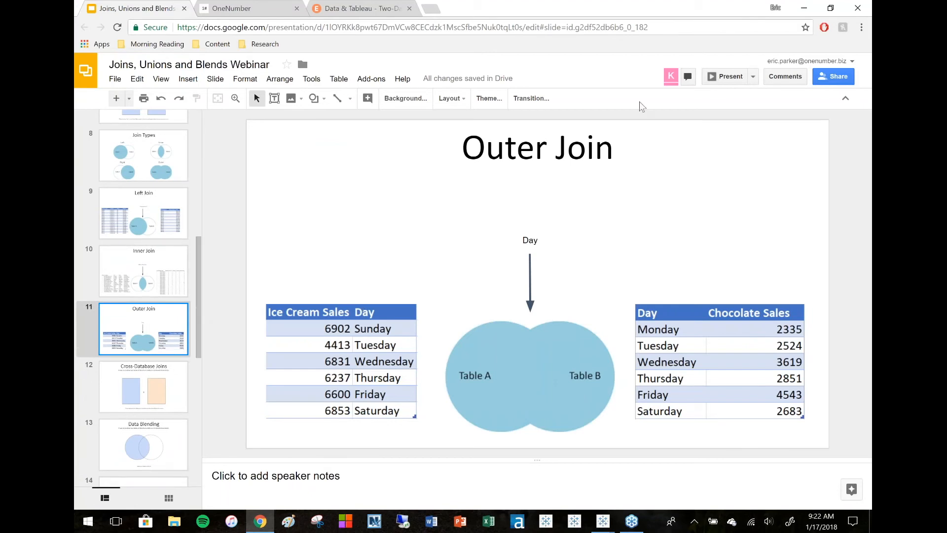
Switch to the Book4 Tableau window, maximize it, and connect to the Excel file OJ - Chocolate and Ice Cream Sales.xlsx.
mouse_move(603, 521)
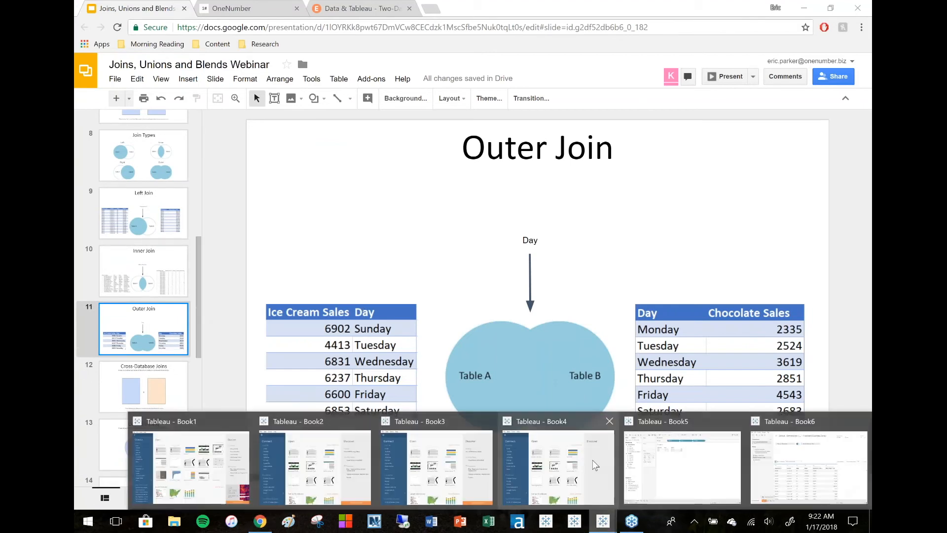
left_click(558, 458)
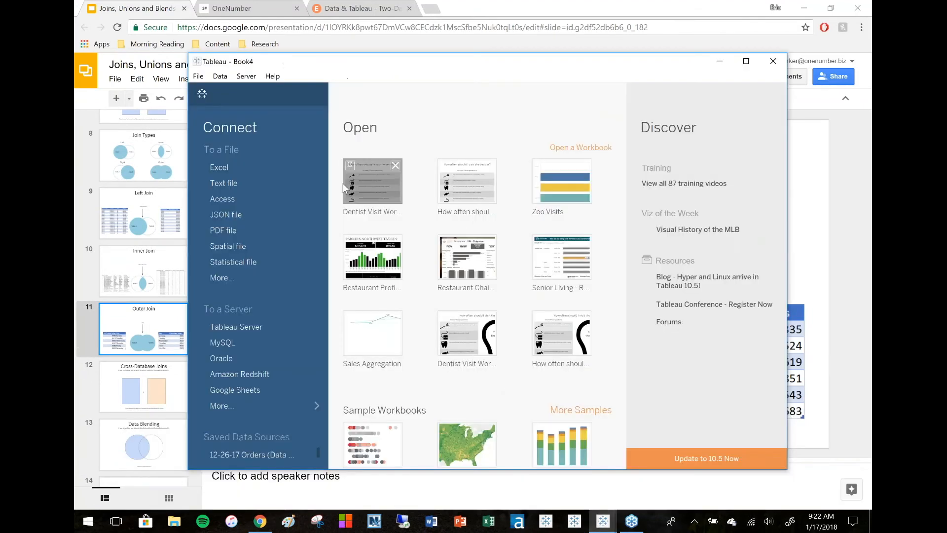
left_click(746, 61)
left_click(108, 114)
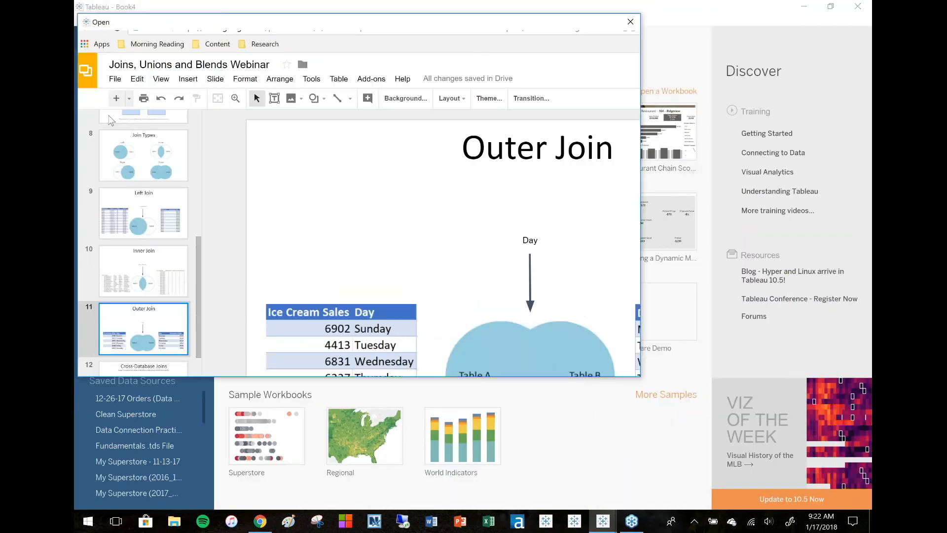
left_click(240, 143)
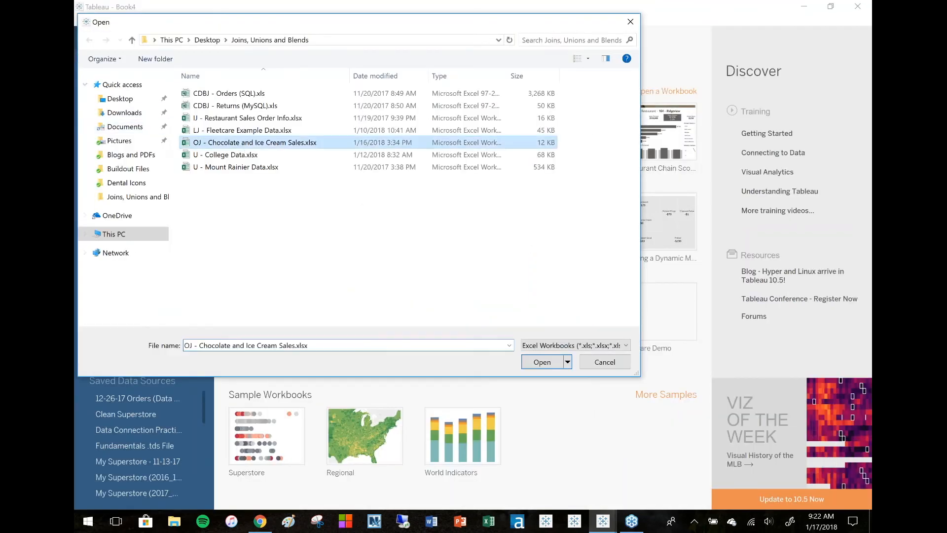
left_click(540, 362)
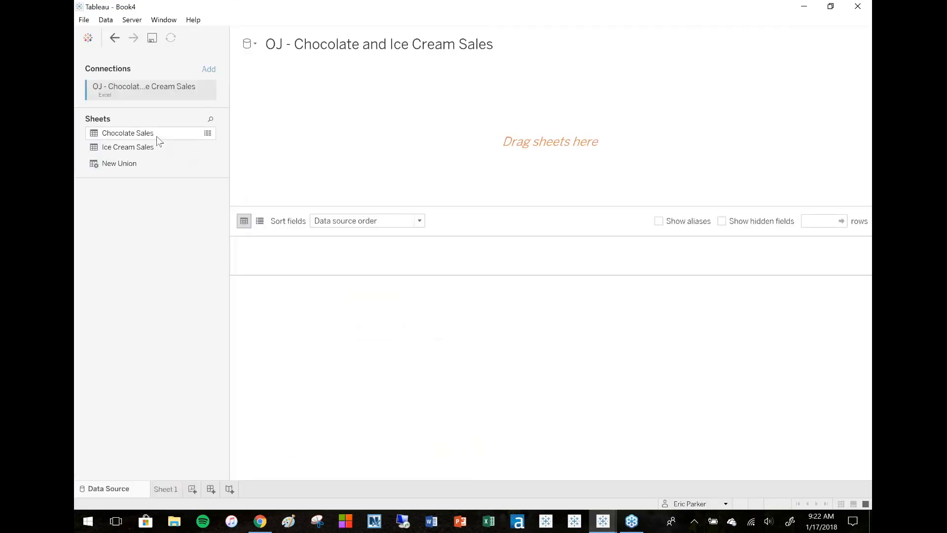
Place Chocolate Sales on the canvas, join Ice Cream Sales to it, and review the join settings.
left_click_drag(121, 137, 339, 165)
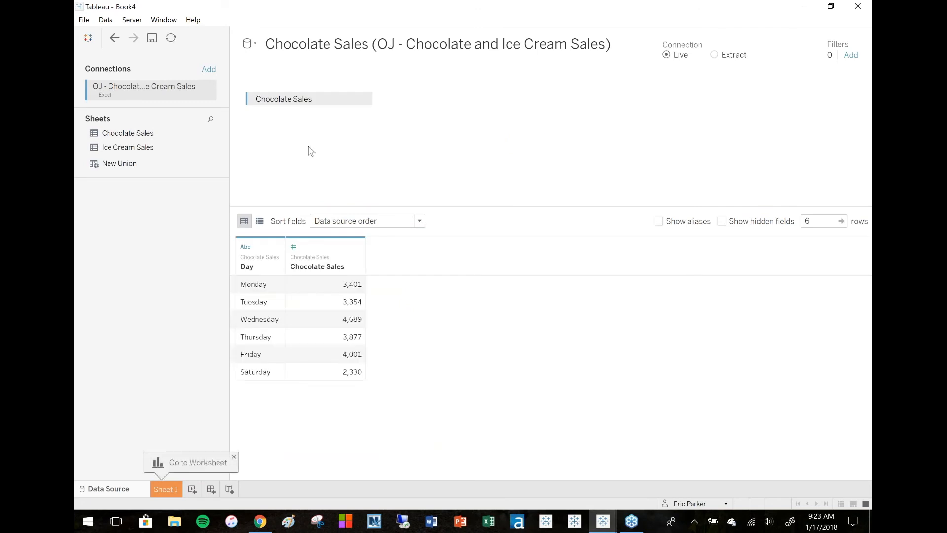
left_click_drag(116, 152, 395, 143)
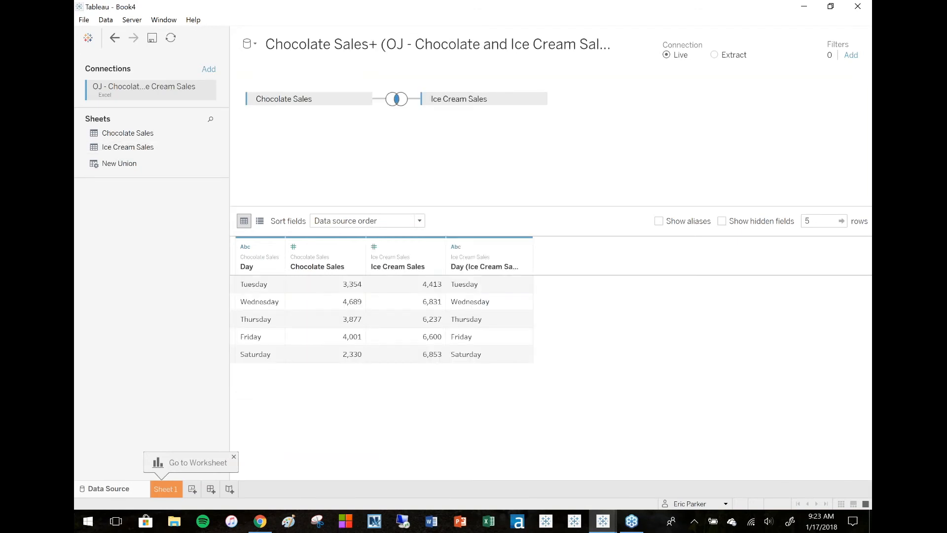
left_click(399, 100)
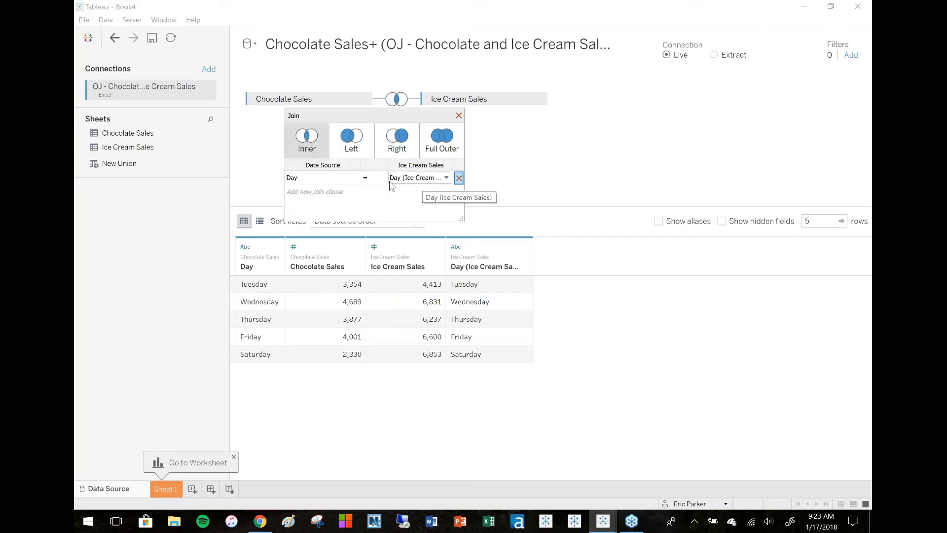
left_click(458, 116)
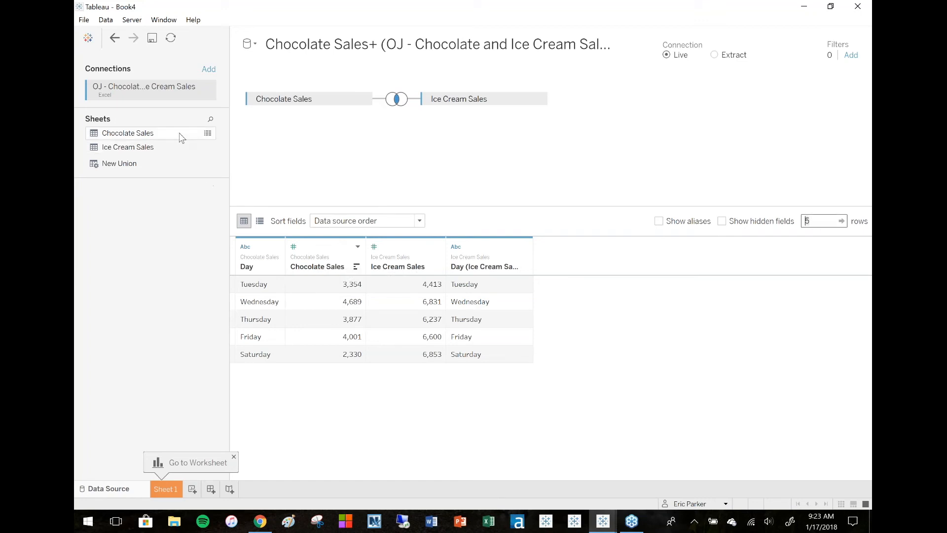
View the raw data of the Chocolate Sales sheet.
left_click(204, 132)
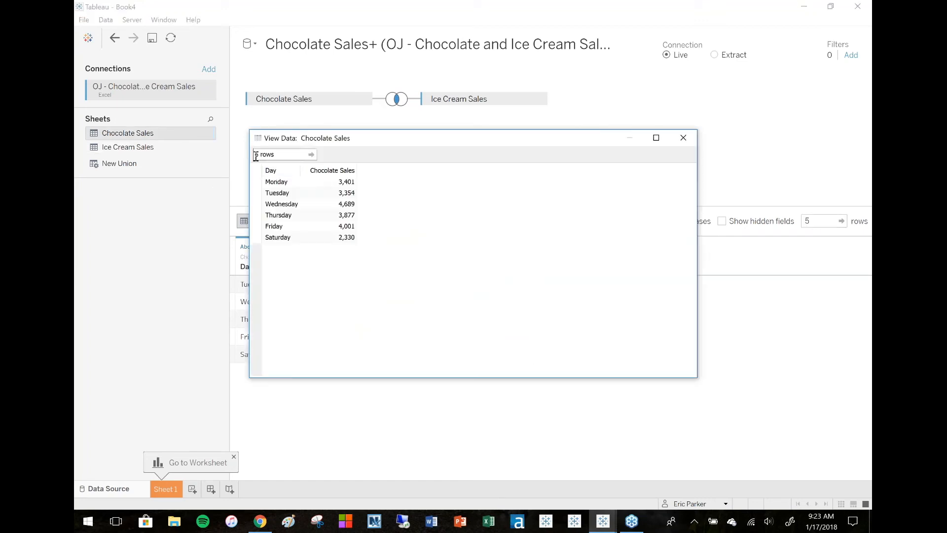
left_click(682, 138)
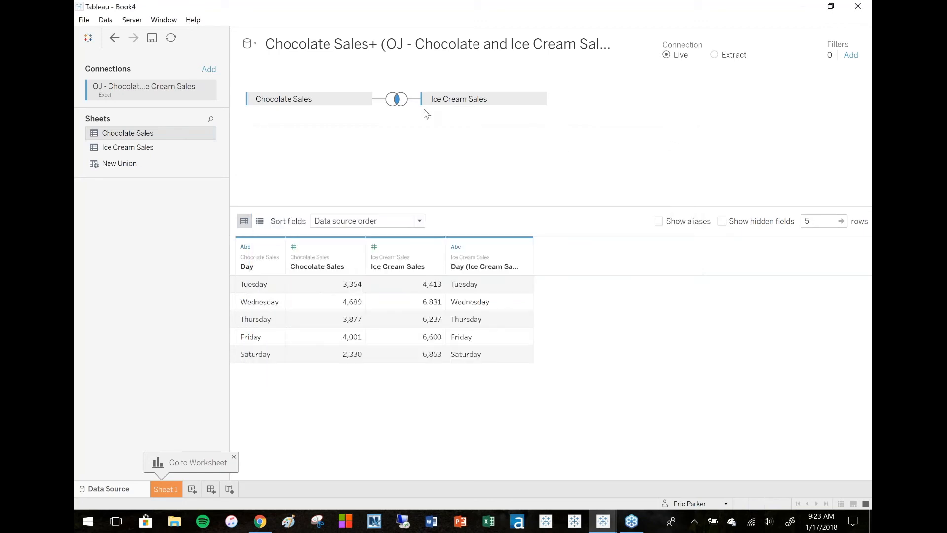
Change the join between the two sheets to a Full Outer join.
left_click(396, 99)
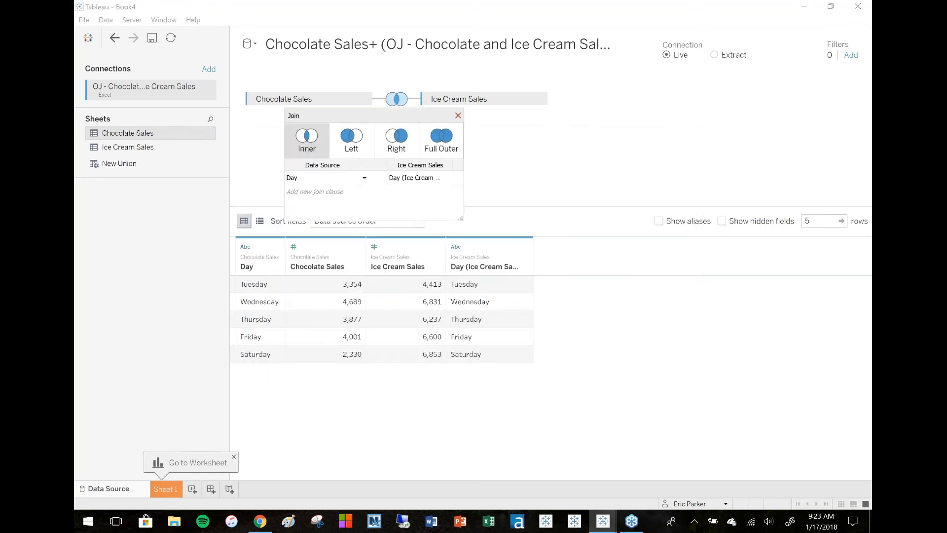
left_click(445, 143)
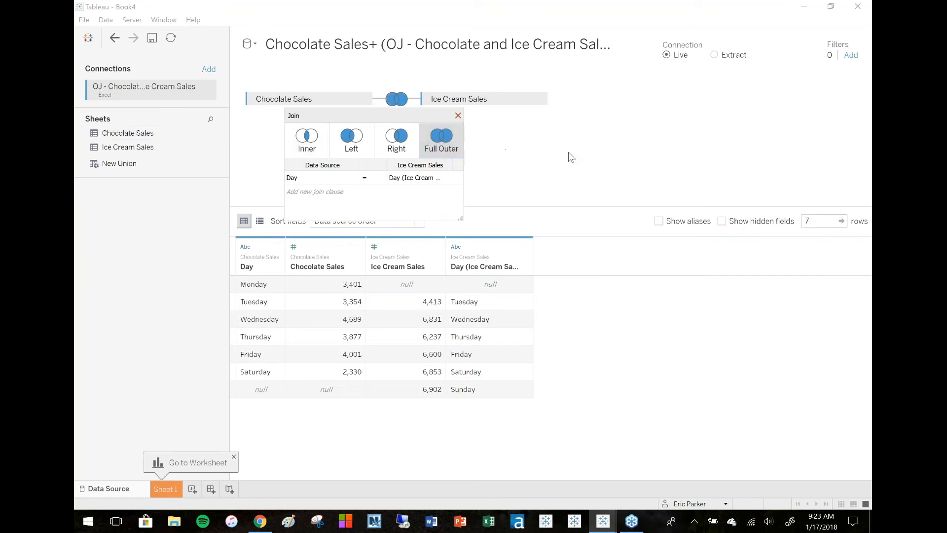
left_click(457, 116)
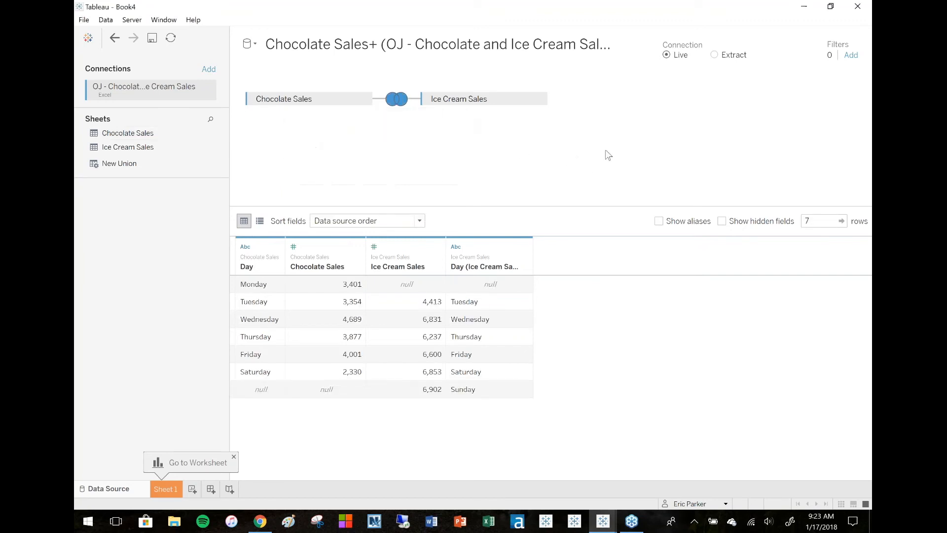
Examine the full outer join rows, including the null cells and the two Day columns.
left_click(809, 221)
left_click(571, 192)
left_click_drag(481, 375, 257, 302)
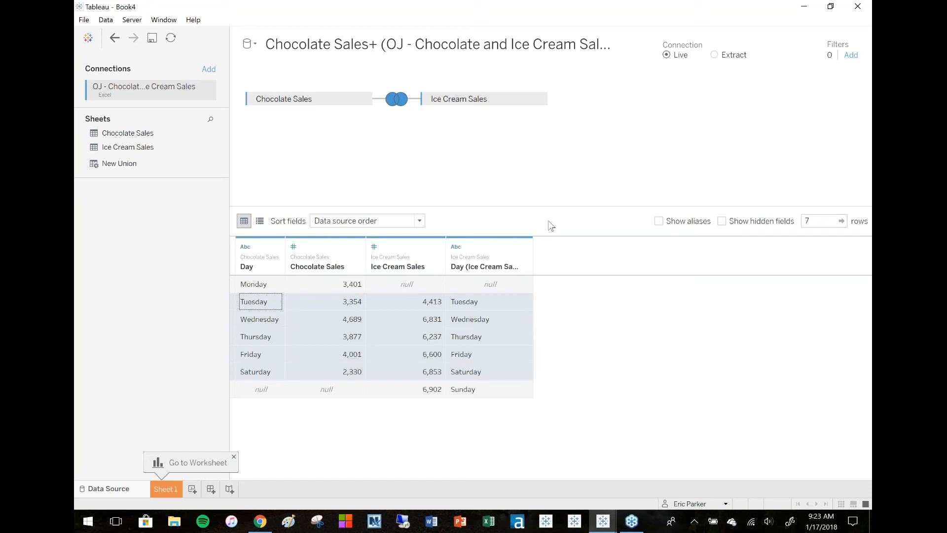
left_click(230, 284)
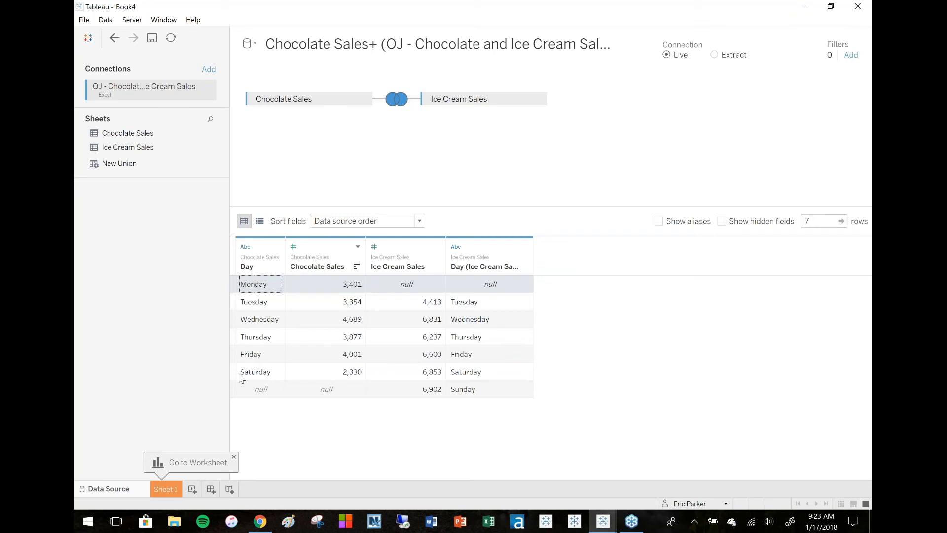
left_click(232, 390)
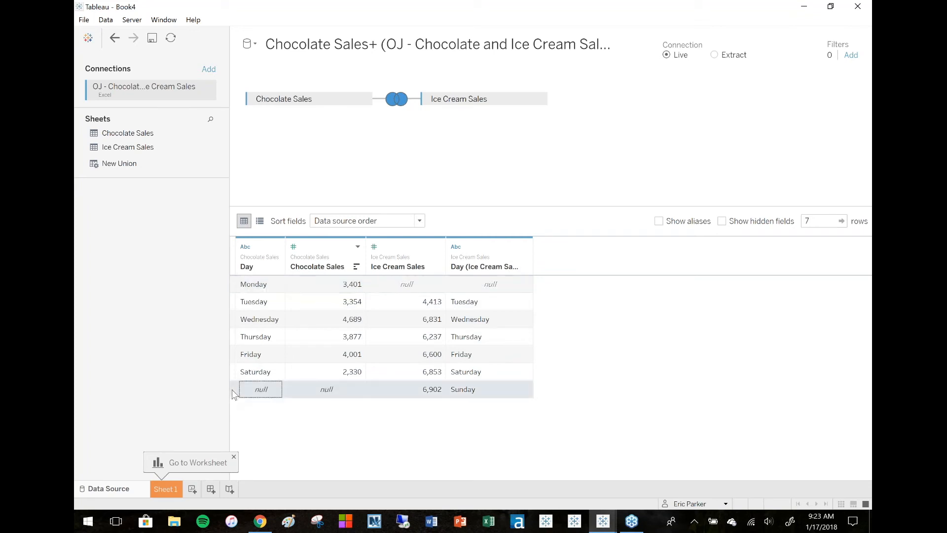
left_click(502, 185)
left_click(263, 245)
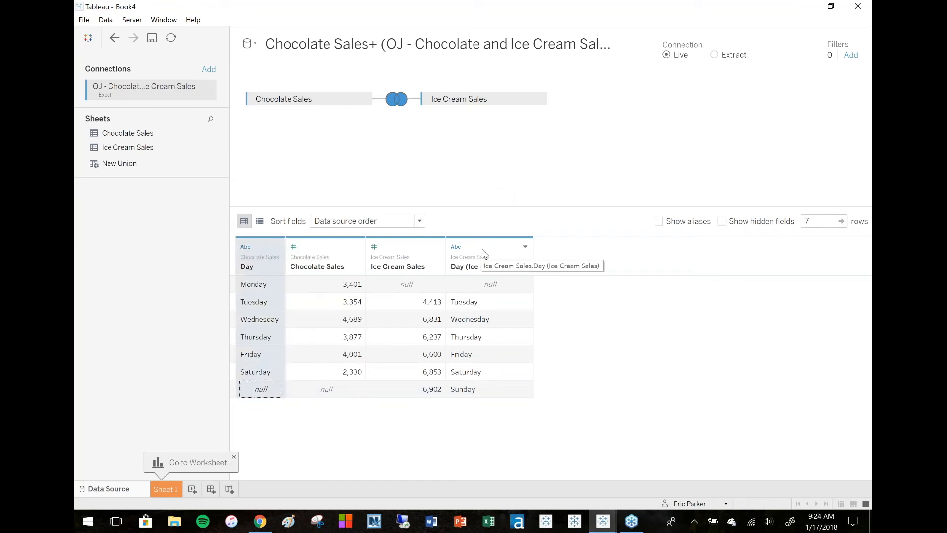
left_click(509, 249)
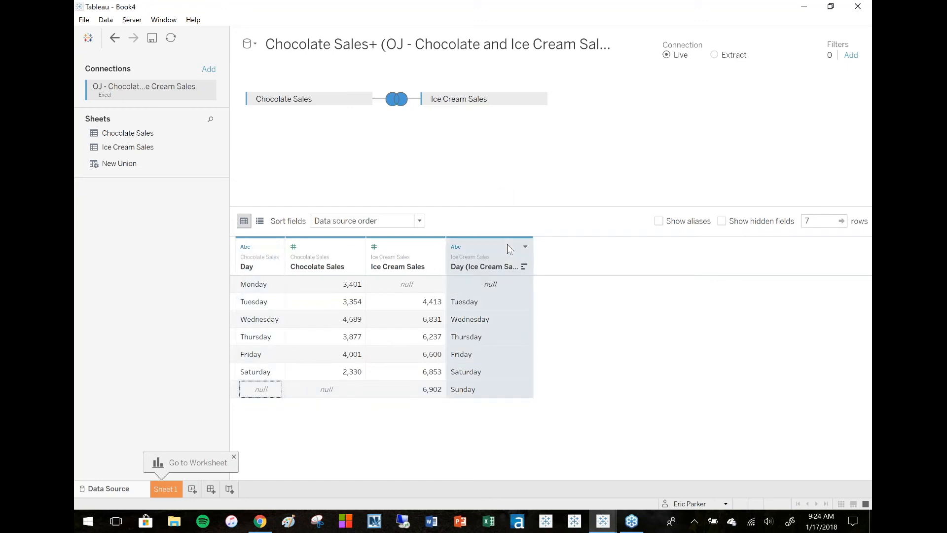
left_click(258, 246)
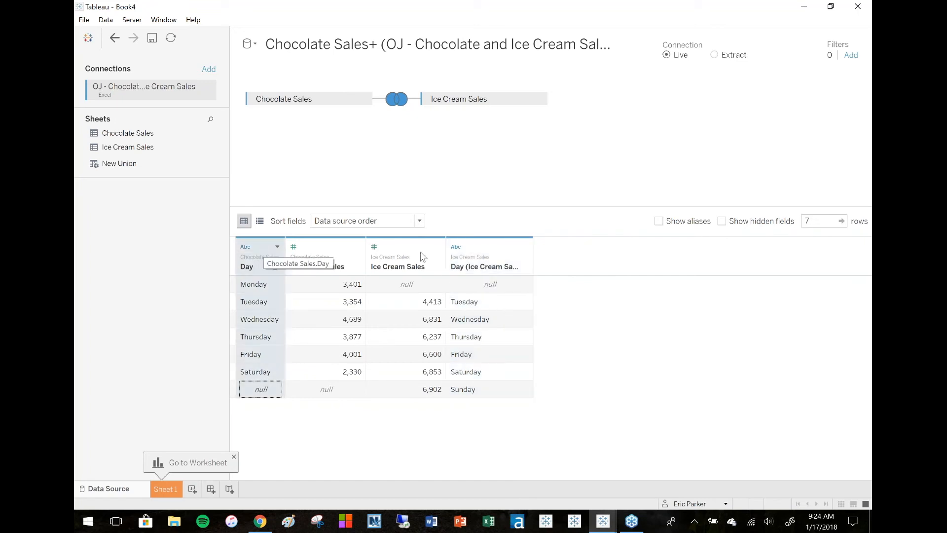
Merge the Day and Day (Ice Cream Sales) columns using Merge Mismatched Fields.
left_click(490, 254)
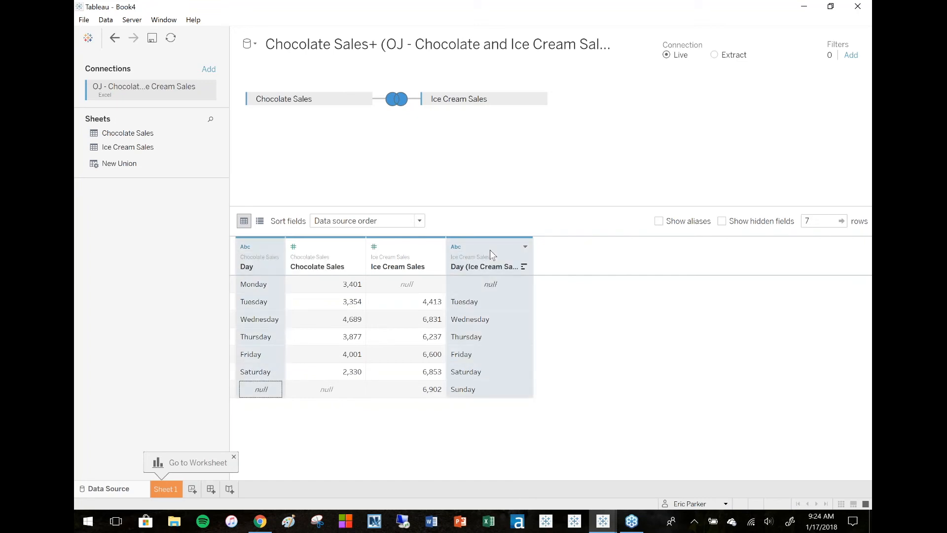
left_click(526, 247)
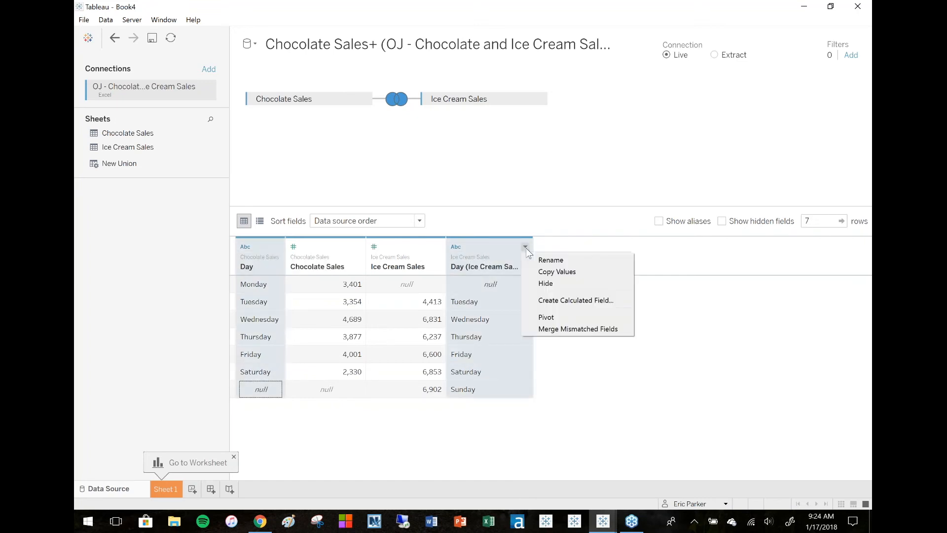
left_click(589, 329)
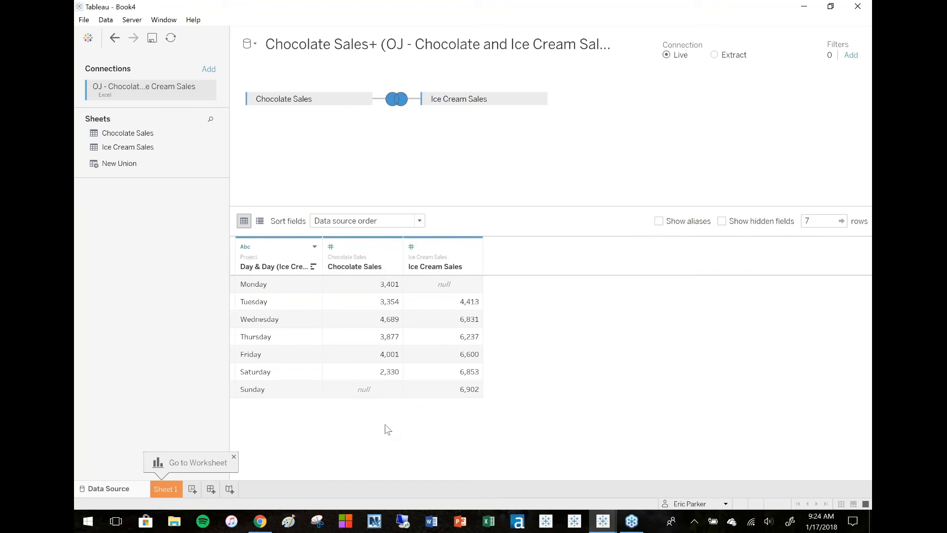
Switch to the presentation and advance to the Cross-Database Joins slide.
left_click(265, 525)
key("Down")
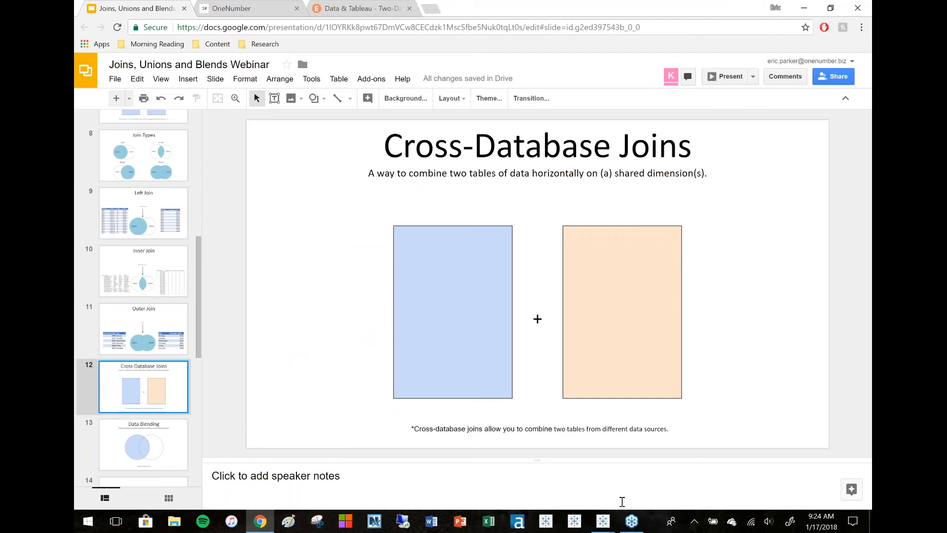
Switch to the Book3 Tableau window and connect to the Excel file CDBJ - Orders (SQL).xls.
mouse_move(610, 526)
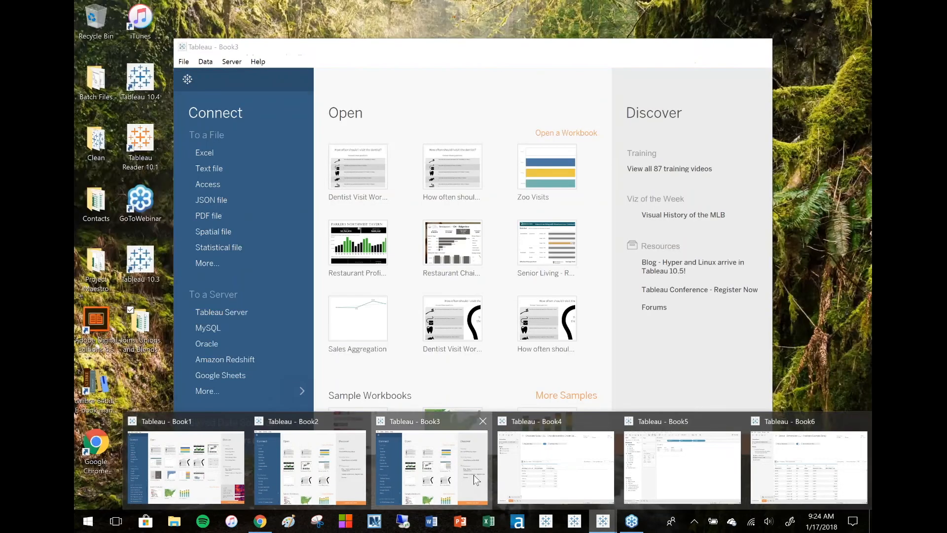
left_click(475, 480)
left_click(732, 47)
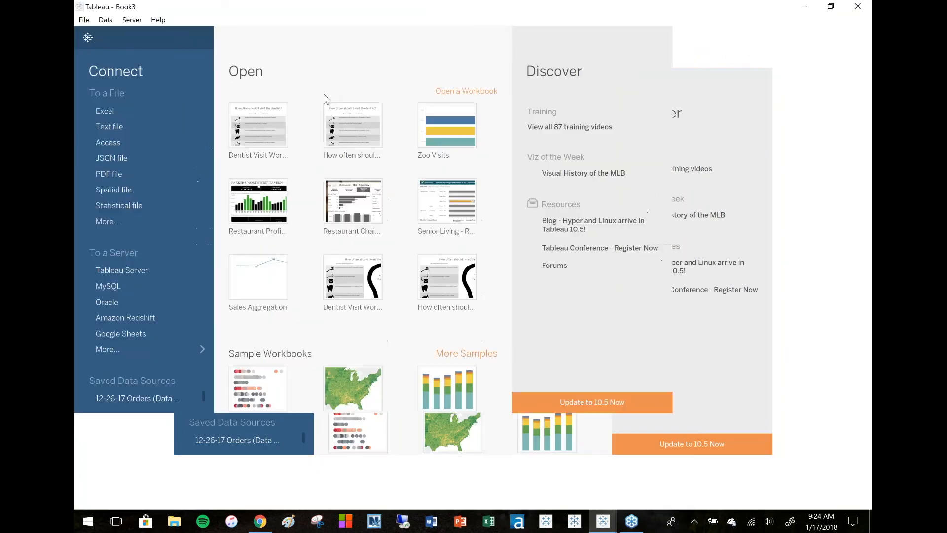
left_click(141, 105)
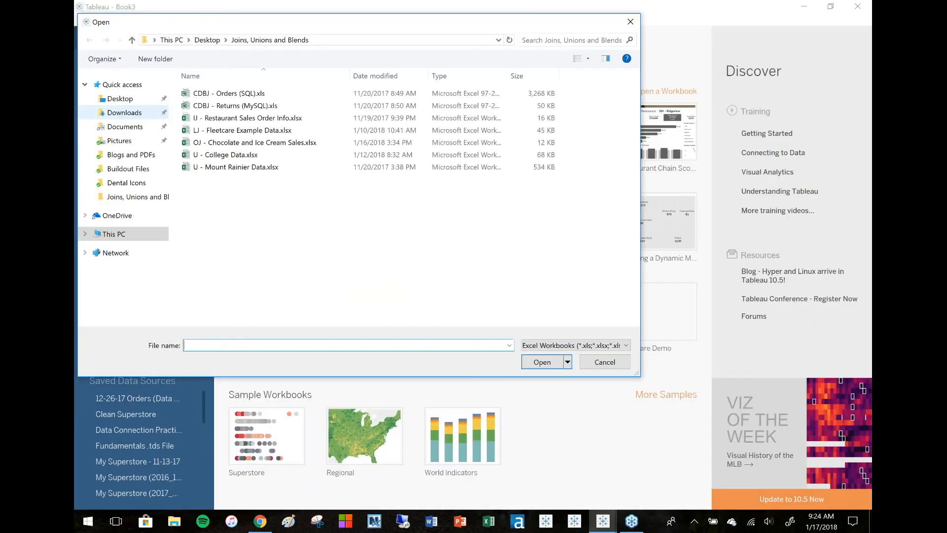
left_click(257, 97)
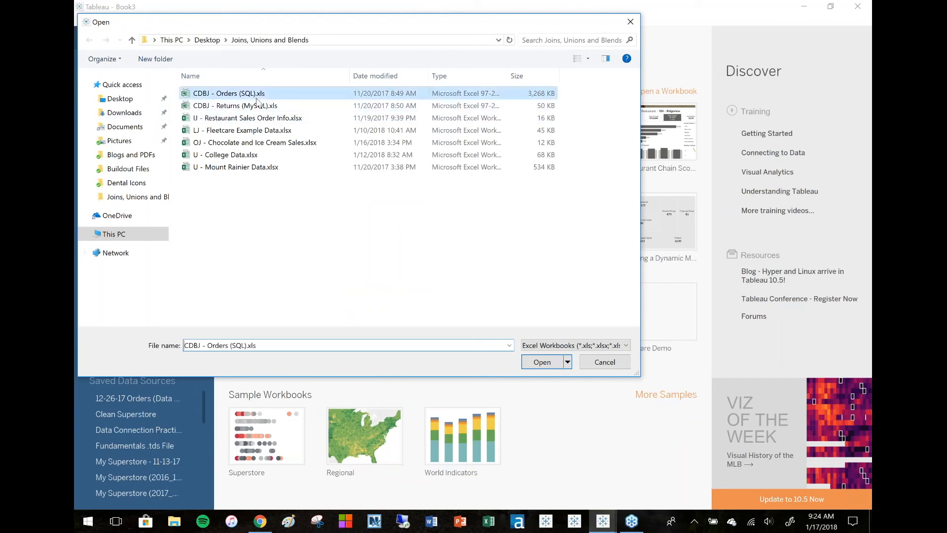
left_click(542, 362)
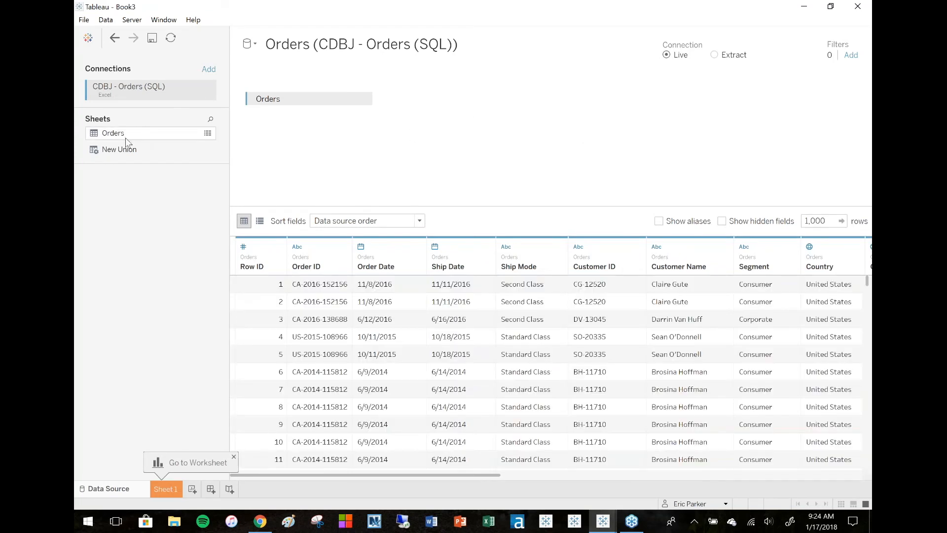
Add a second Excel connection to the file CDBJ - Returns (MySQL).xls to create a cross-database join.
left_click(209, 70)
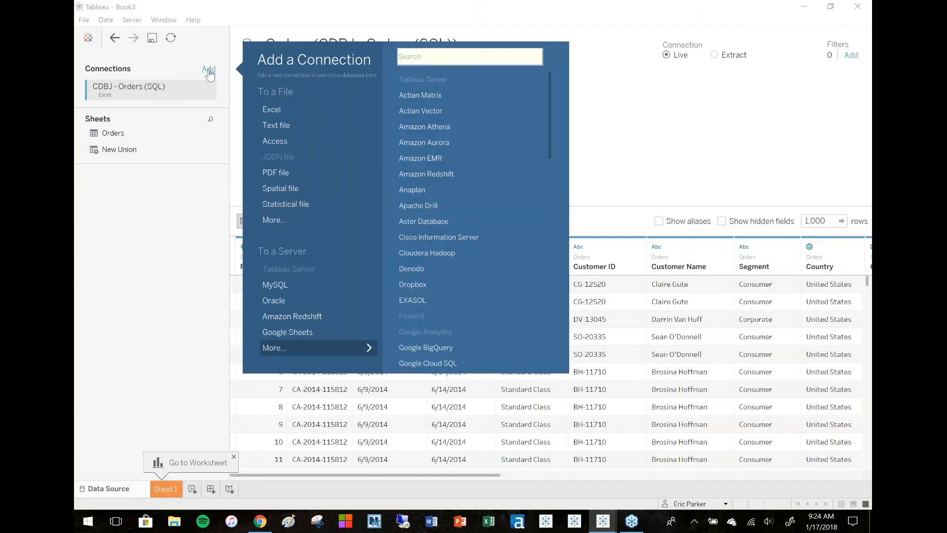
left_click(306, 112)
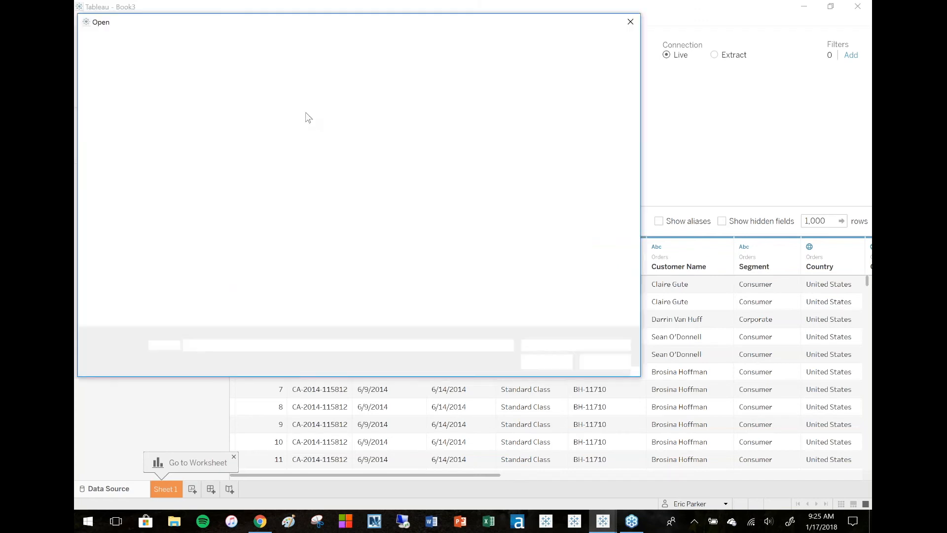
left_click(308, 106)
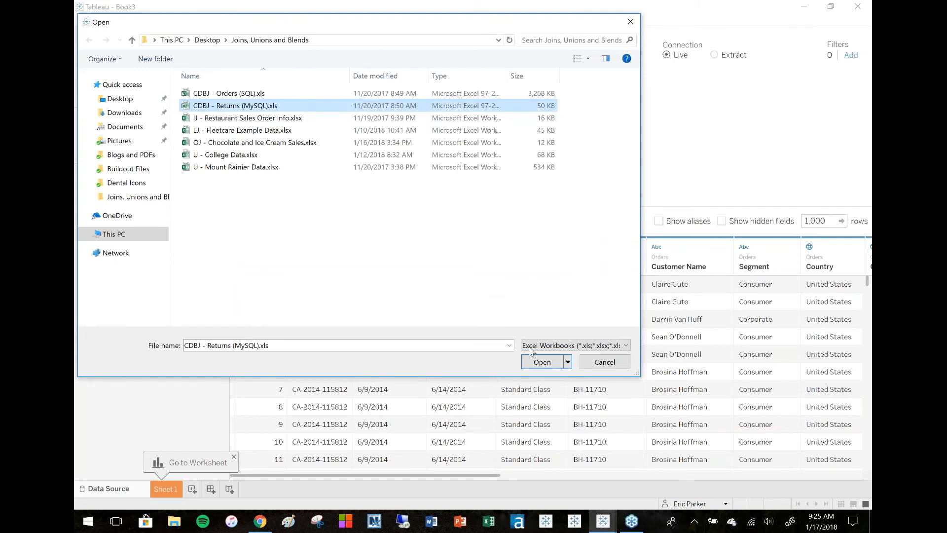
left_click(538, 365)
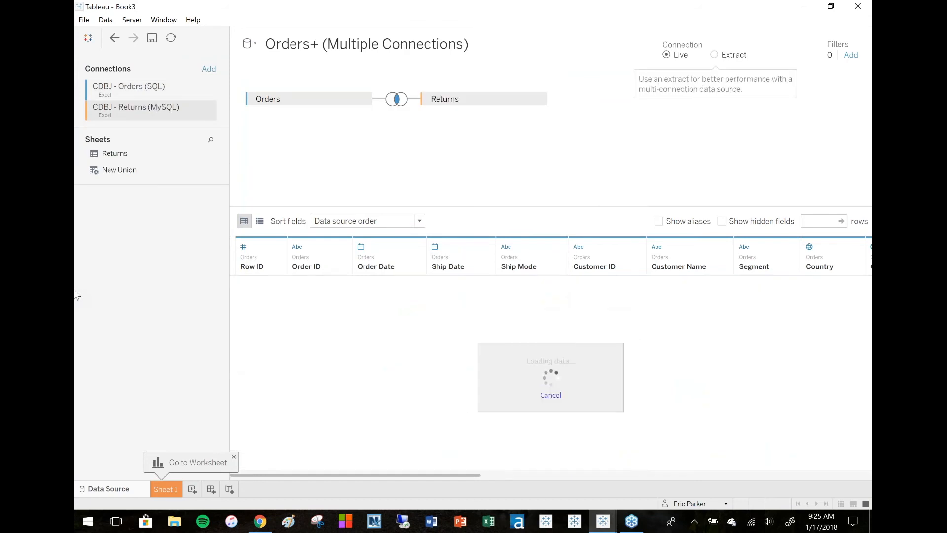
Inspect each connection's sheets and the inner join clause on Order ID between Orders and Returns.
left_click(146, 95)
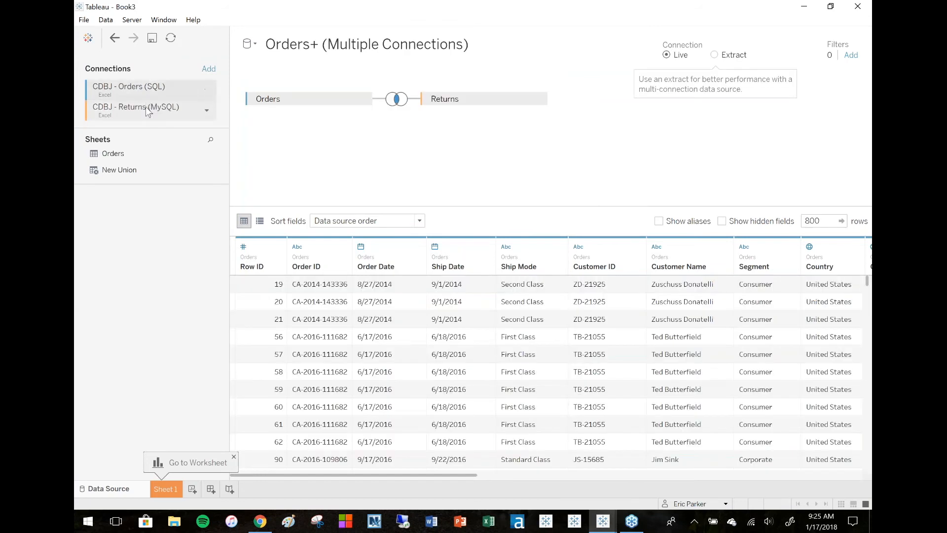
left_click(146, 111)
left_click(151, 89)
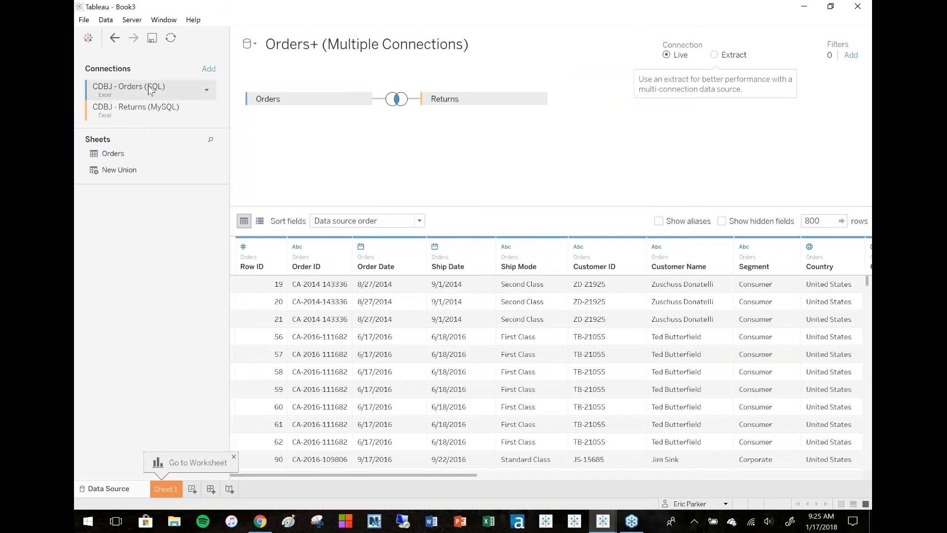
left_click(141, 117)
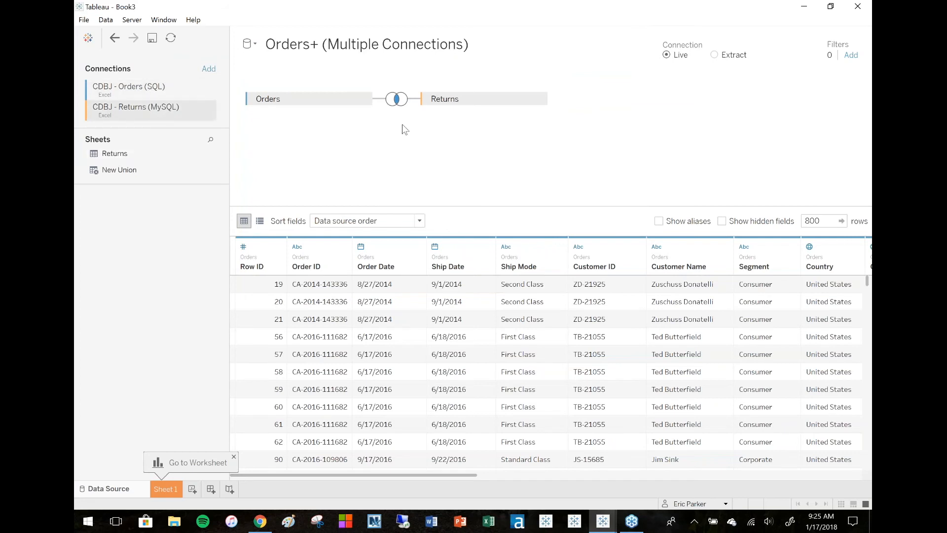
left_click(398, 99)
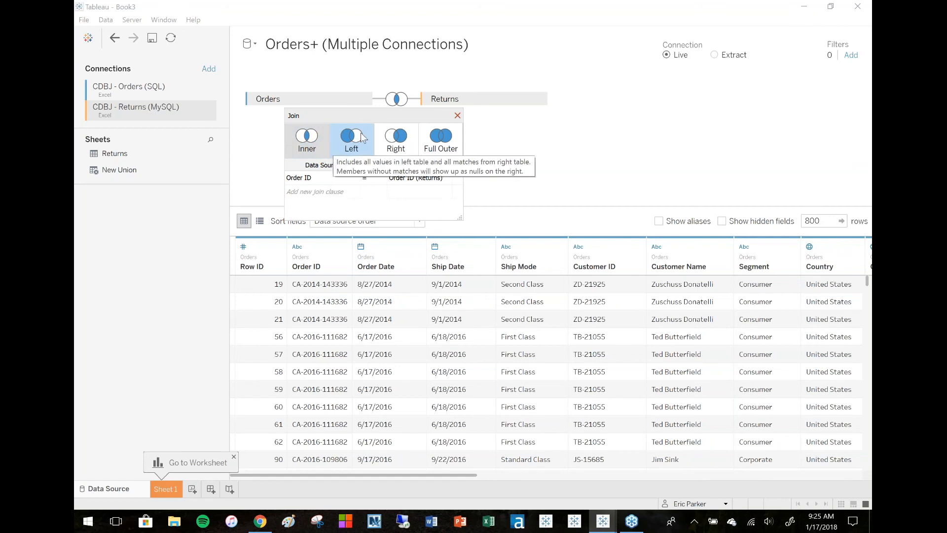
left_click(457, 115)
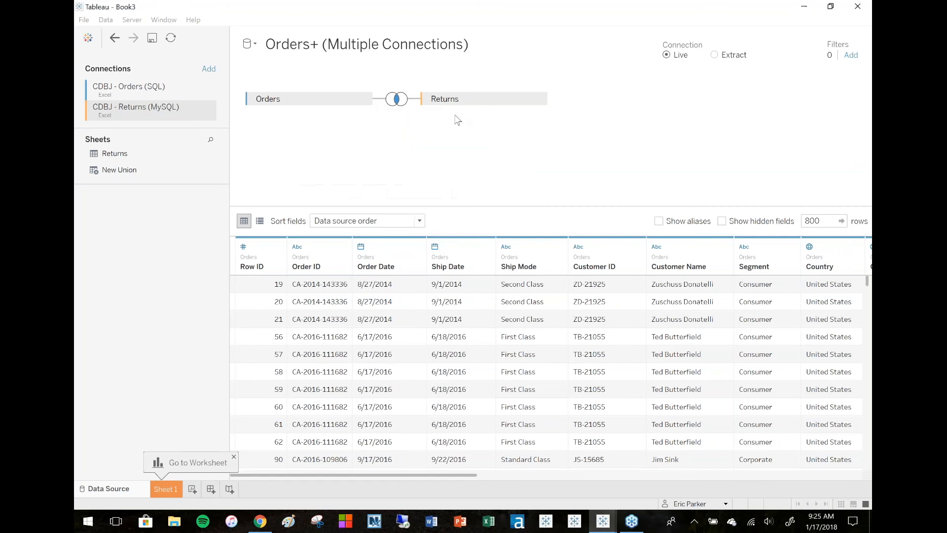
left_click(139, 90)
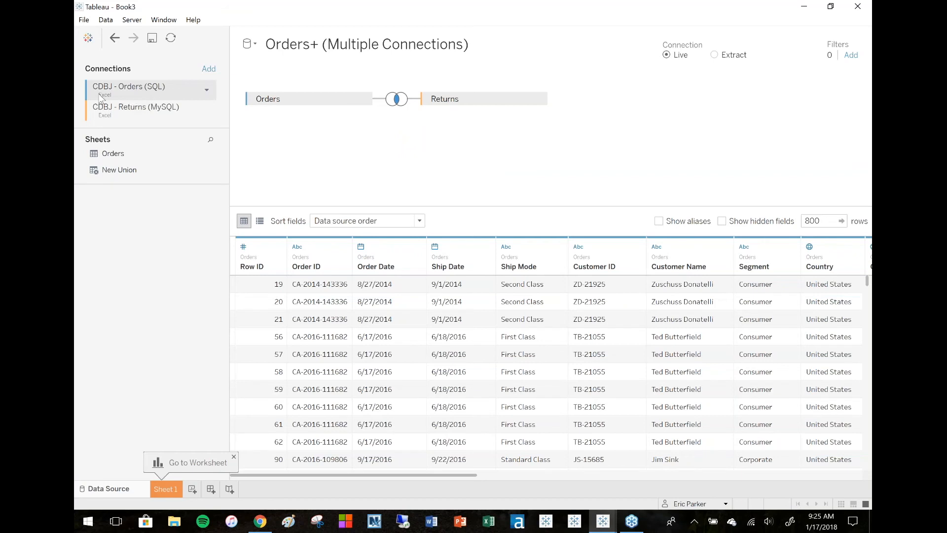
left_click(102, 111)
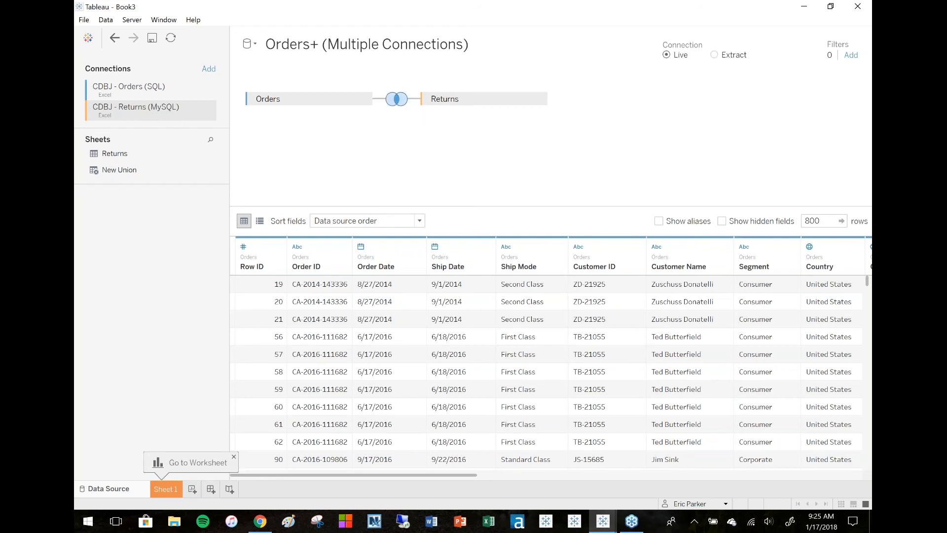
left_click(396, 100)
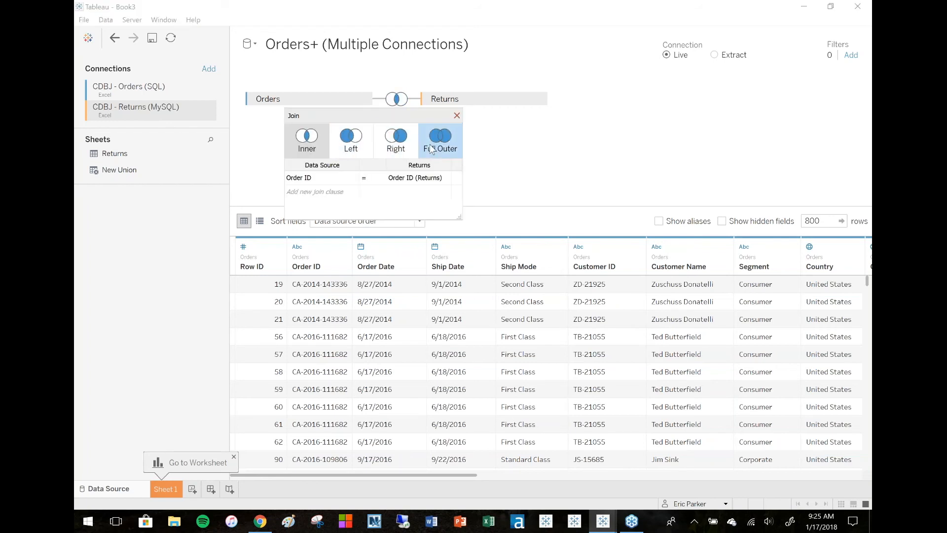
left_click(456, 116)
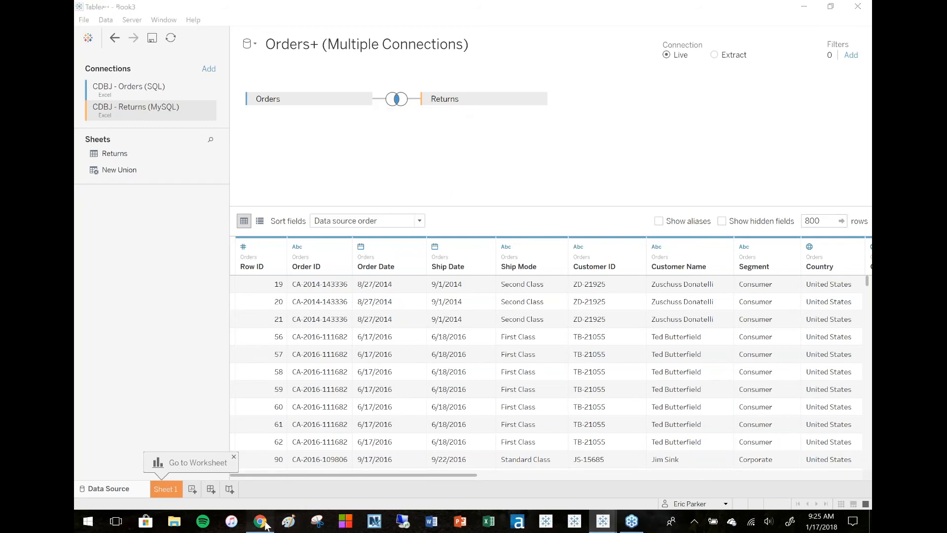
Switch to the presentation and advance to the Data Blending slide.
left_click(264, 525)
key("Down")
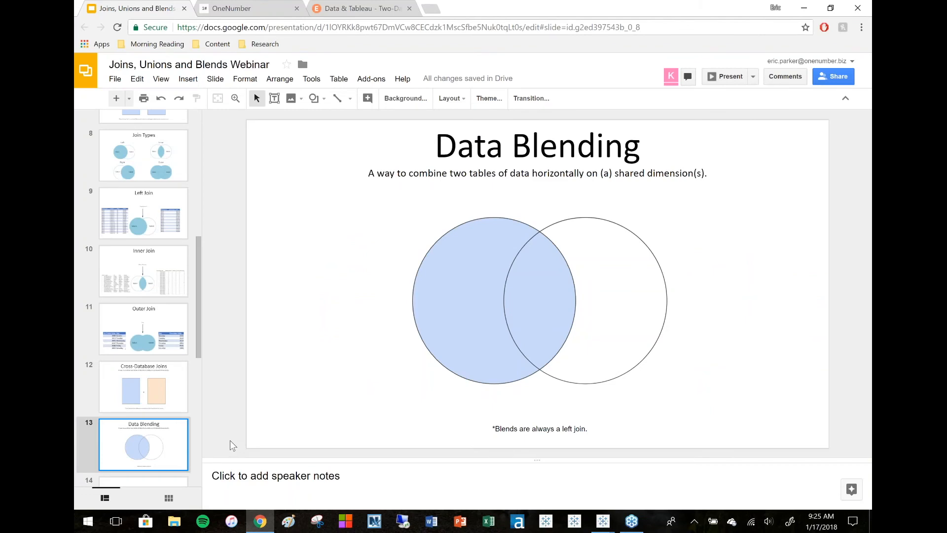
Switch to the Book2 Tableau window, maximize it, and connect to the Excel file CDBJ - Orders (SQL).xls.
mouse_move(603, 521)
left_click(304, 463)
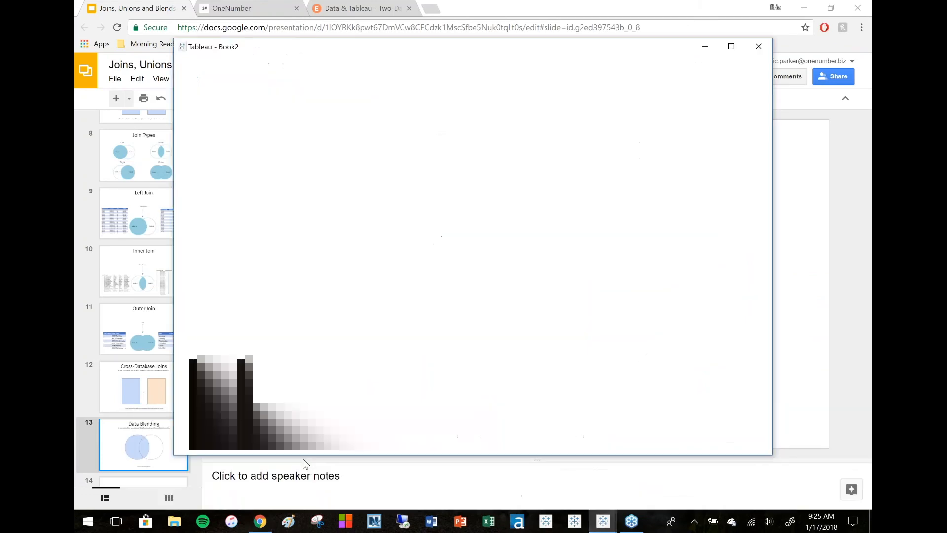
left_click(731, 46)
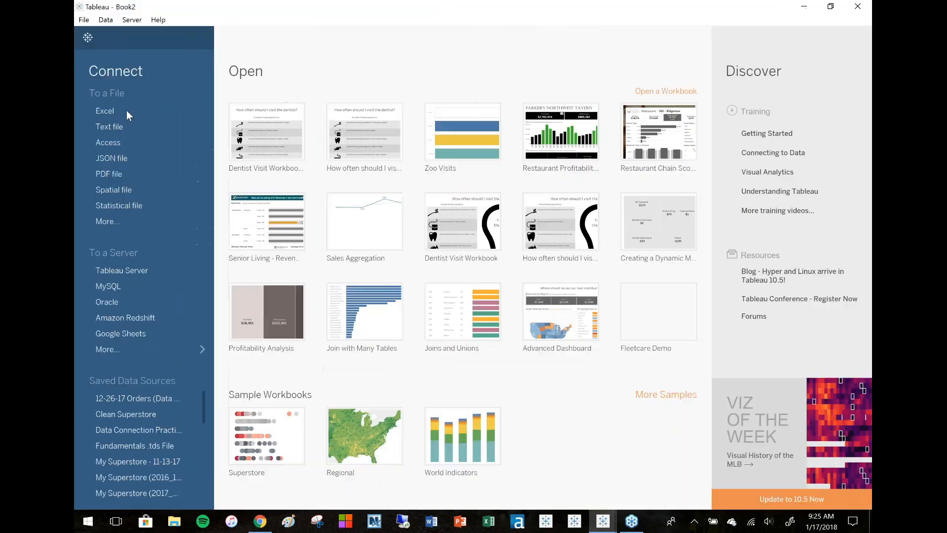
left_click(127, 111)
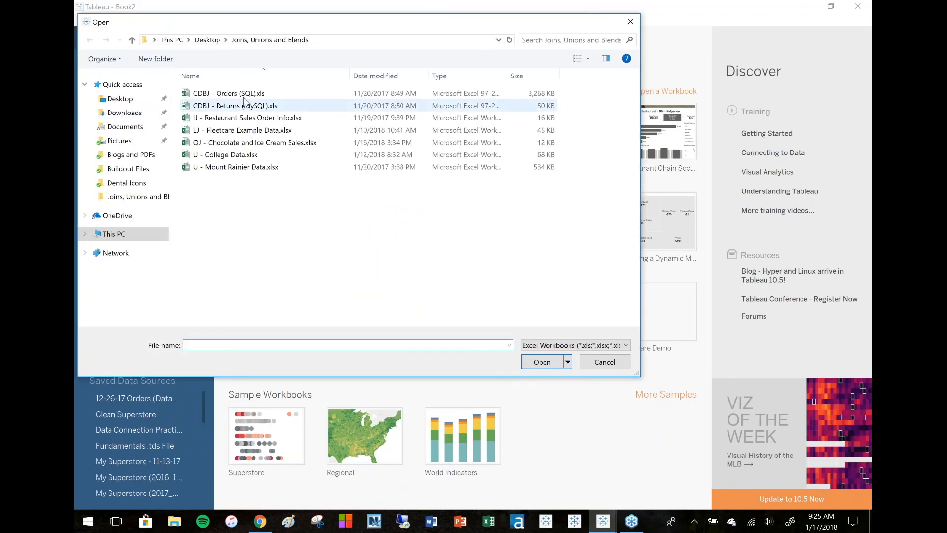
left_click(242, 94)
left_click(540, 363)
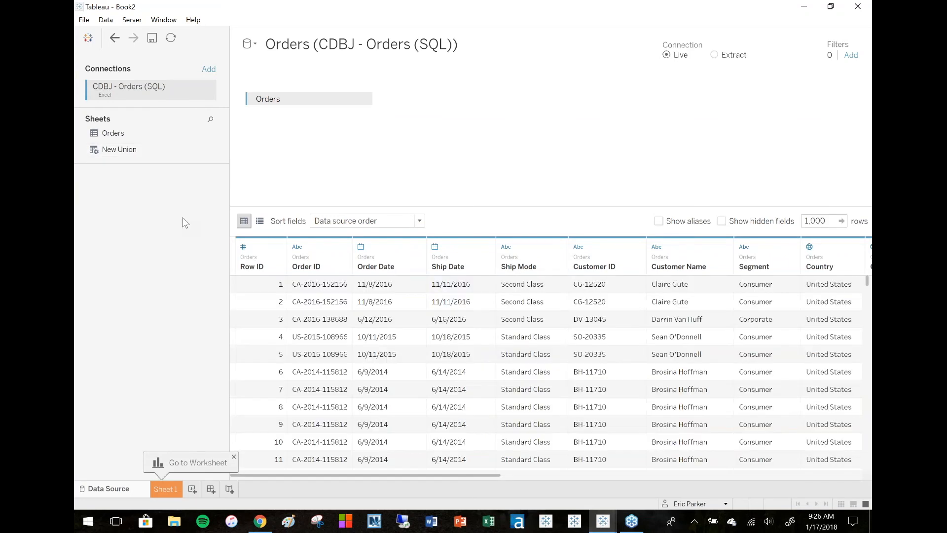
Open the Add a Connection panel to check the Tableau Server option, then close it.
left_click(209, 71)
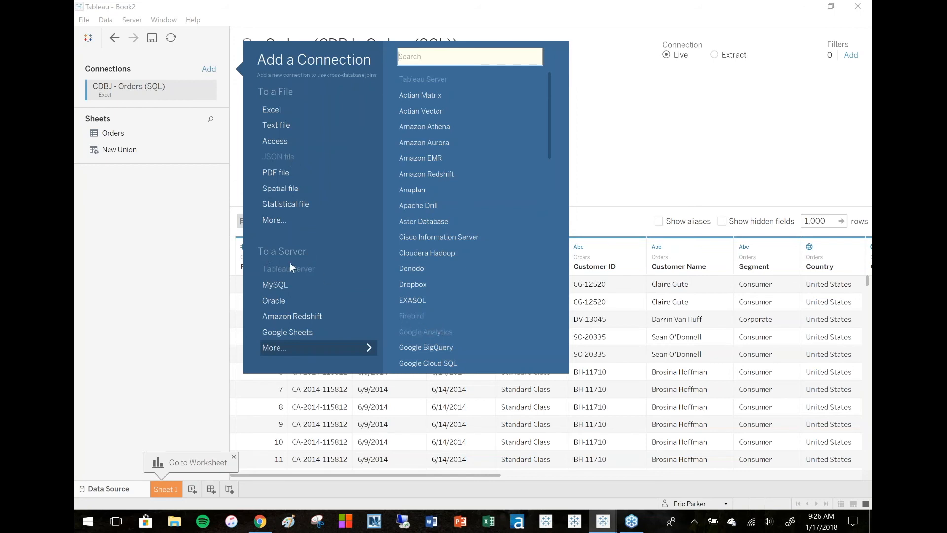
mouse_move(291, 263)
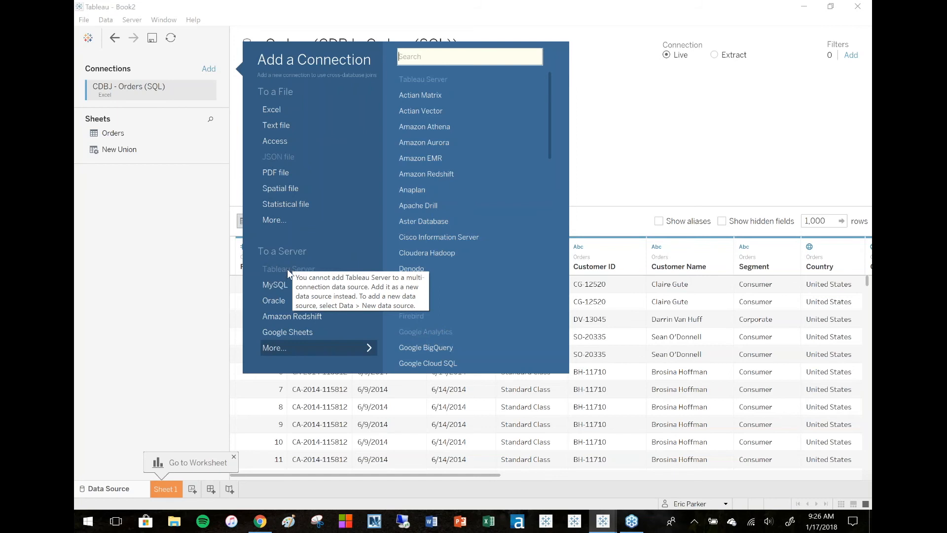
left_click(164, 262)
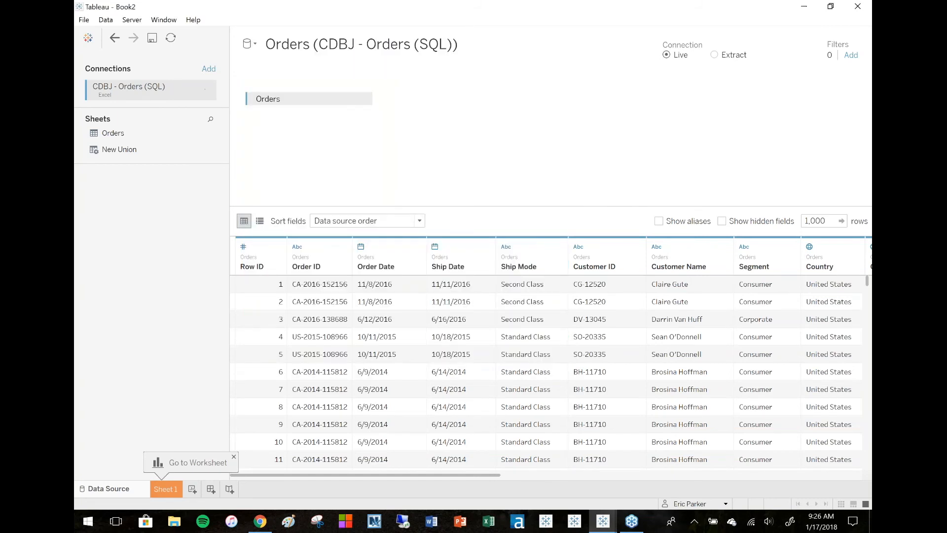
Try to add a new Tableau Server data source by signing in to public.tableau.com, then go back.
left_click(111, 24)
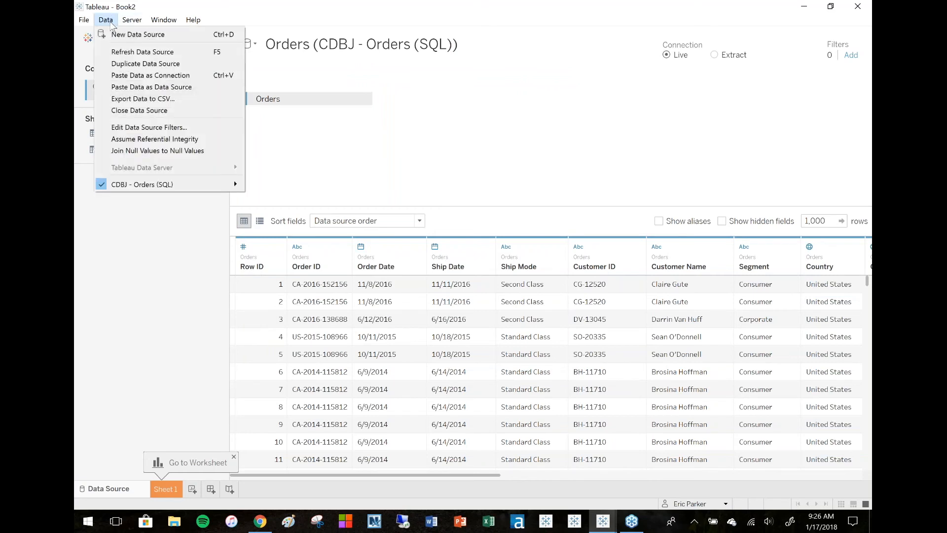
left_click(136, 36)
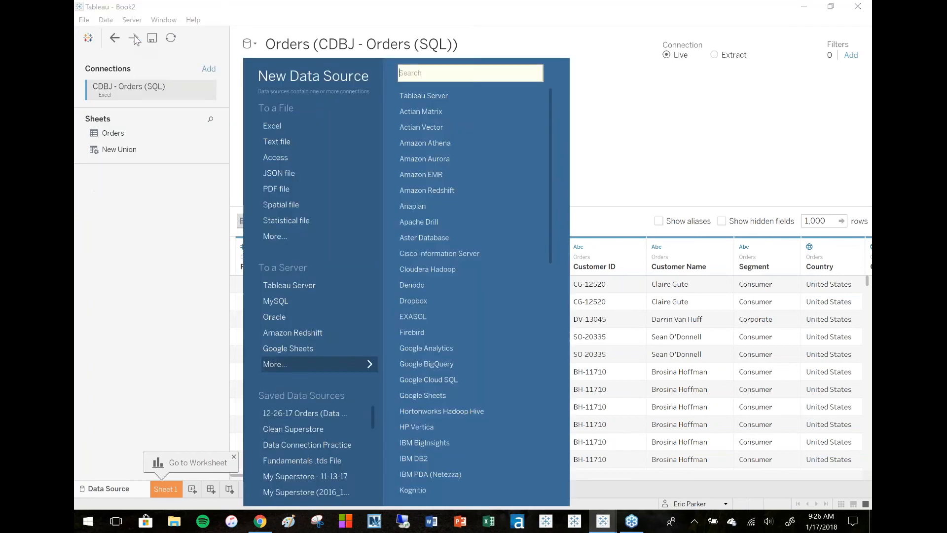
left_click(339, 286)
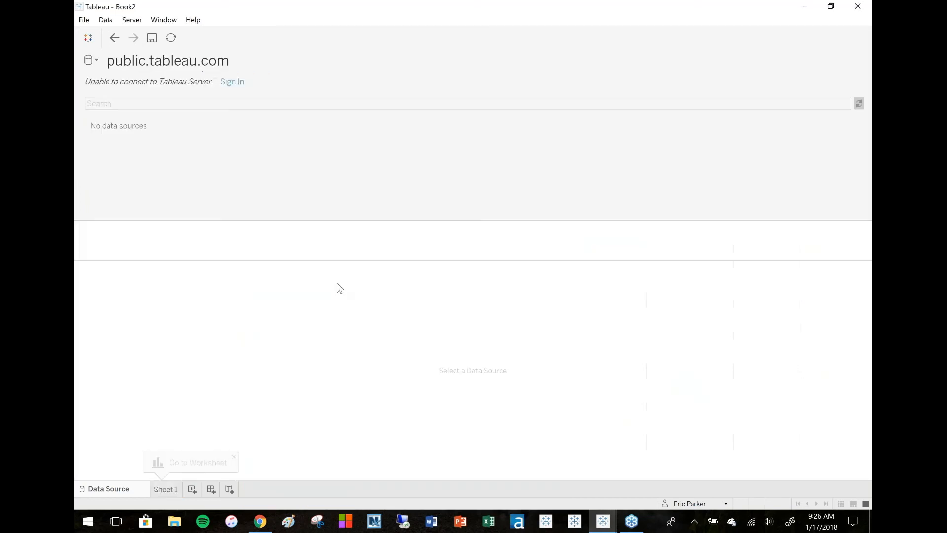
left_click(238, 83)
left_click(553, 275)
left_click(224, 89)
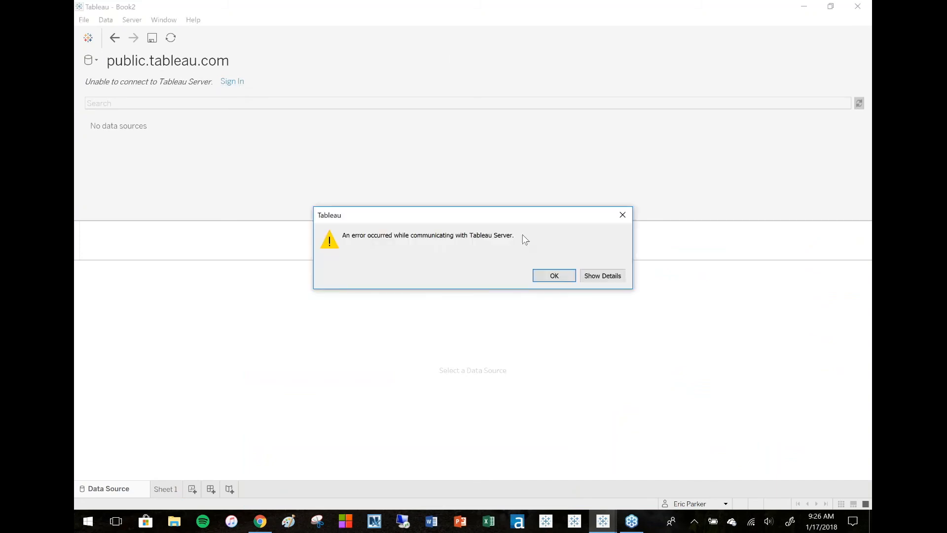
left_click(598, 277)
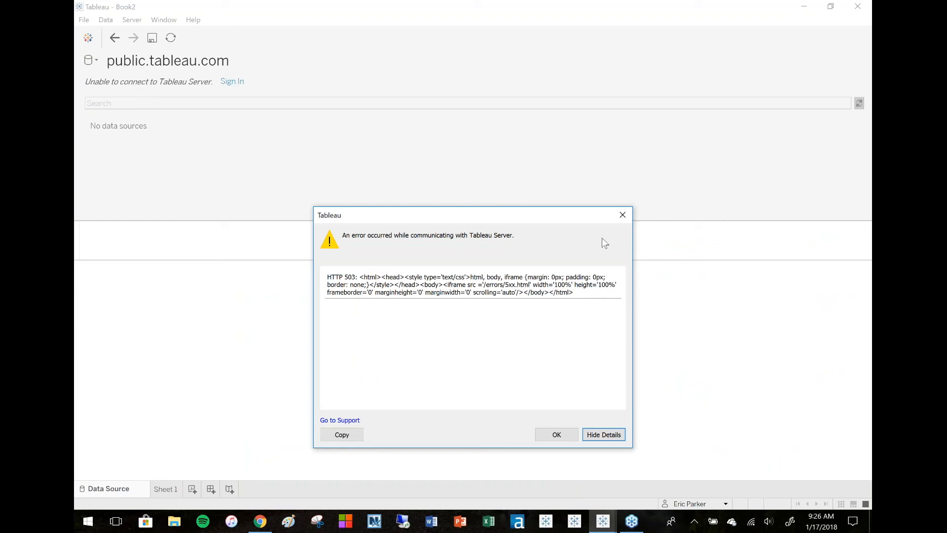
left_click(623, 214)
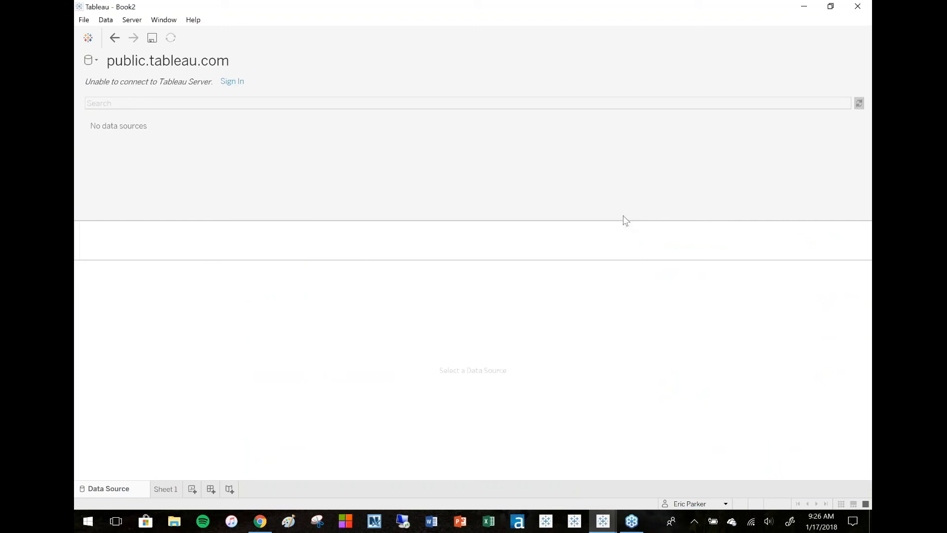
left_click(114, 38)
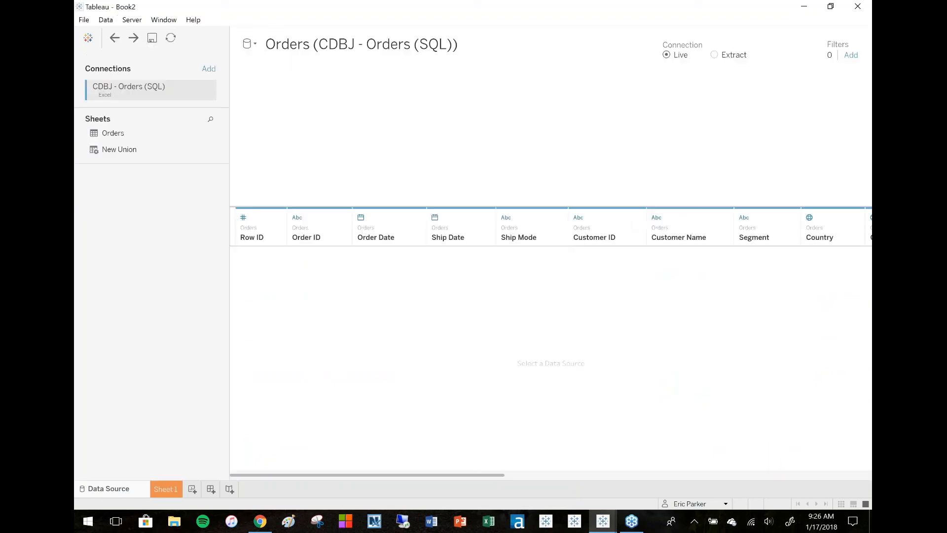
Add a separate new data source from the Excel file CDBJ - Returns (MySQL).xls.
left_click(105, 19)
left_click(118, 34)
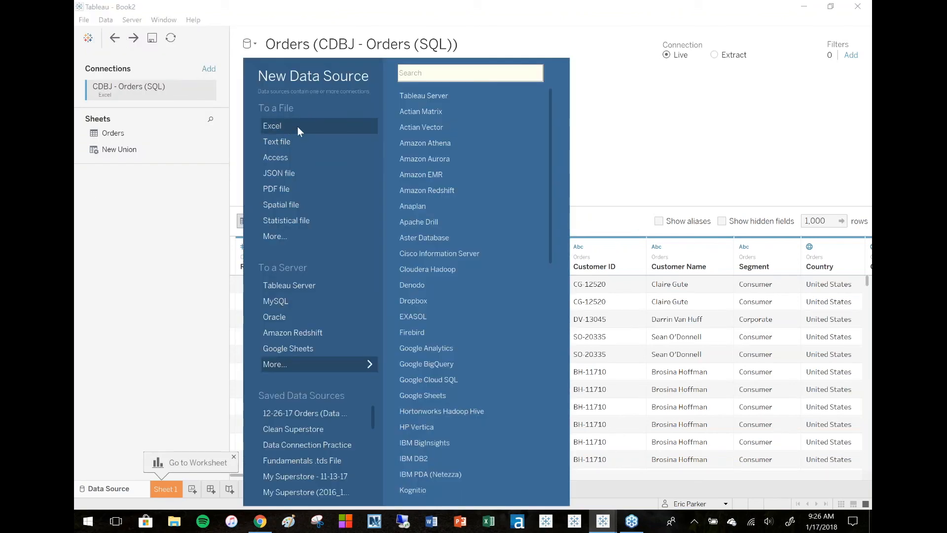
left_click(298, 126)
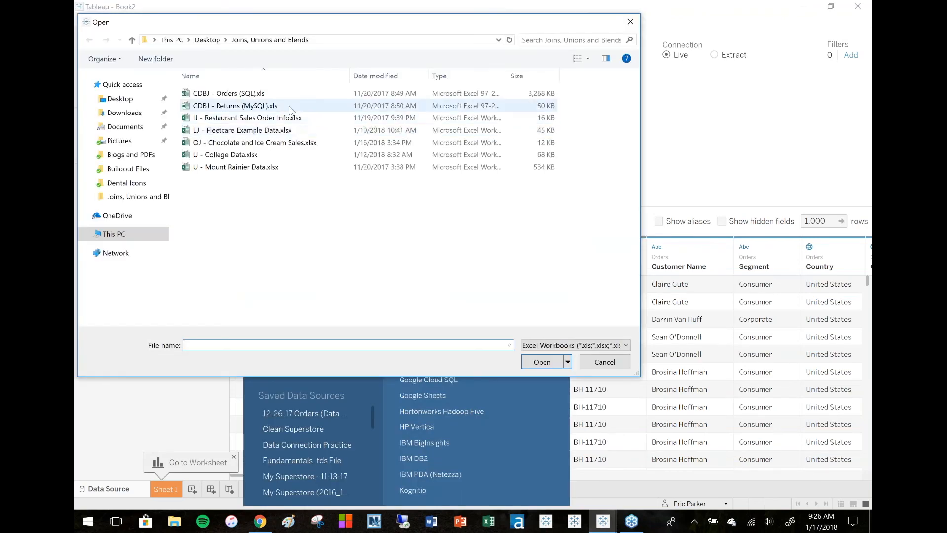
left_click(291, 107)
left_click(538, 361)
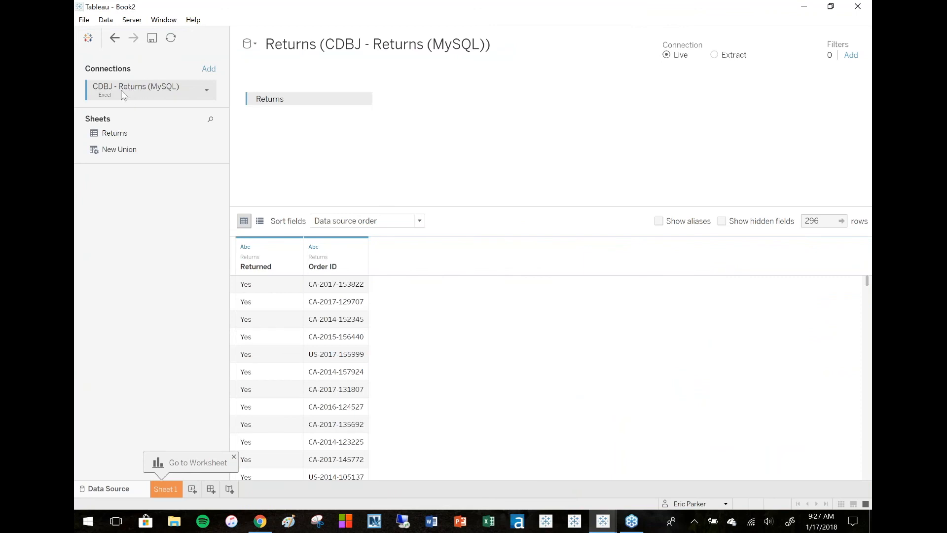
Switch between the Orders and Returns data sources to compare them.
left_click(252, 44)
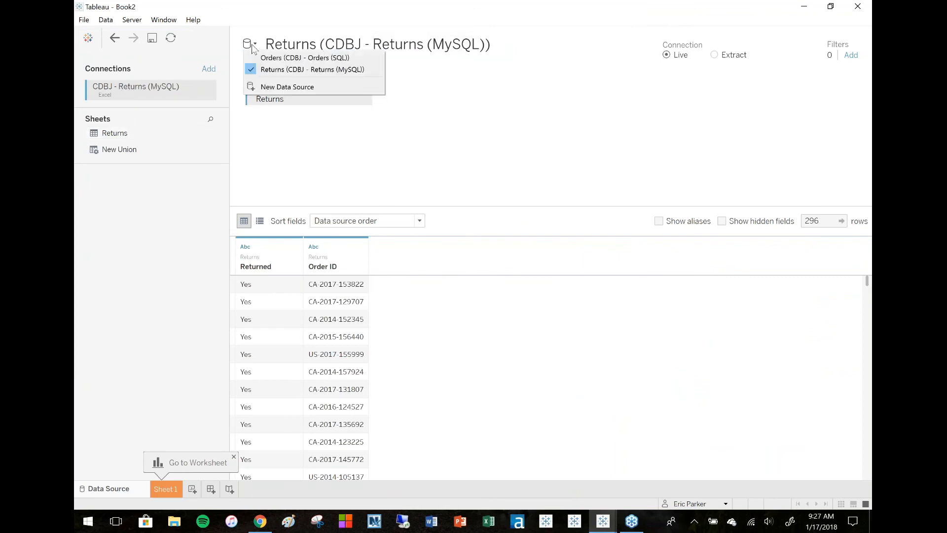
left_click(257, 58)
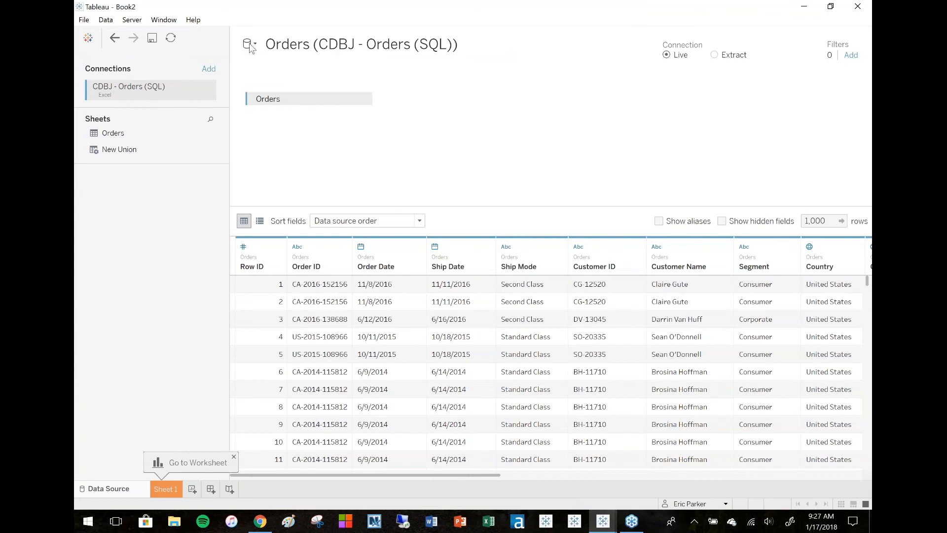
left_click(250, 46)
left_click(257, 72)
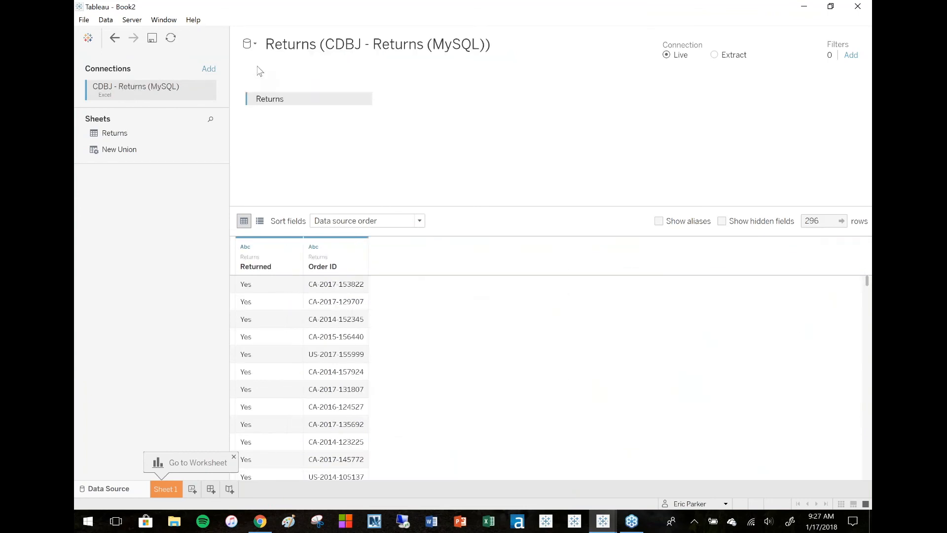
left_click(249, 45)
left_click(262, 58)
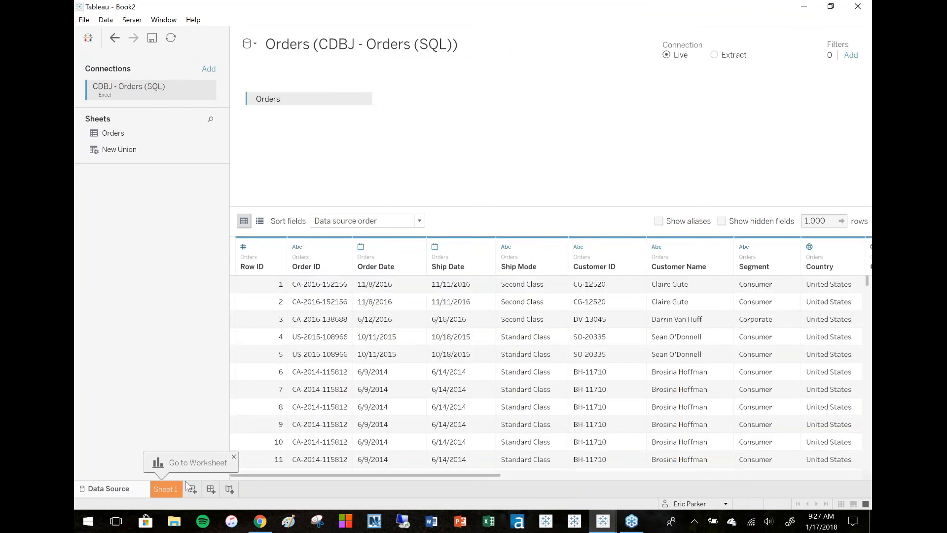
Open Sheet 1 and place Category on Rows from the Orders data source.
left_click(172, 488)
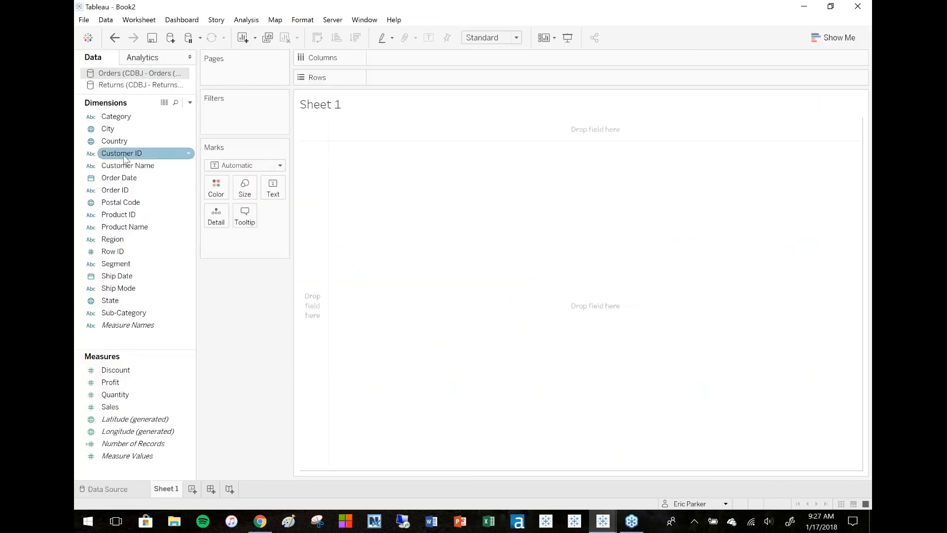
left_click_drag(128, 128, 305, 208)
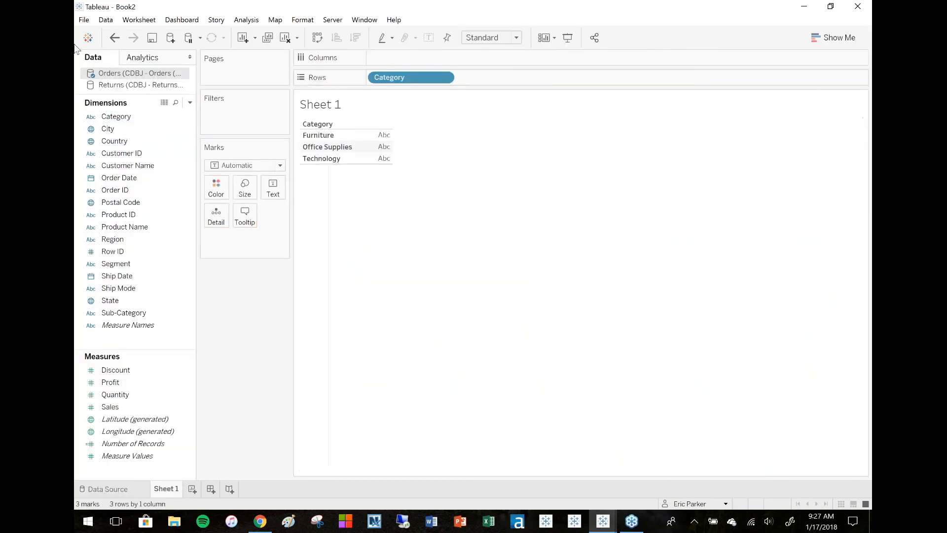
From the Returns data source, add Number of Records to Columns and activate the Order ID link to blend the sources.
left_click(113, 90)
left_click(110, 119)
right_click(110, 121)
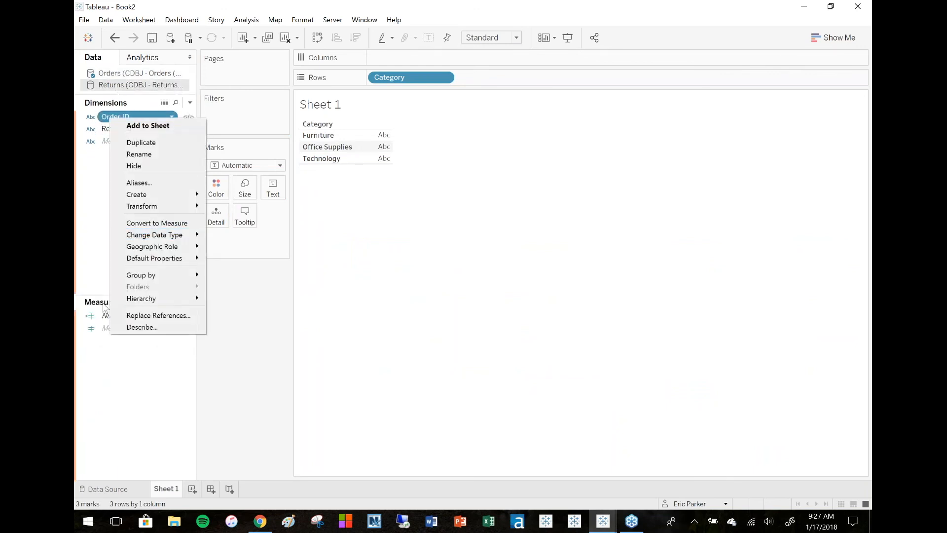
left_click(99, 344)
mouse_move(104, 317)
left_mouse_down()
mouse_move(430, 94)
mouse_move(443, 58)
left_mouse_up()
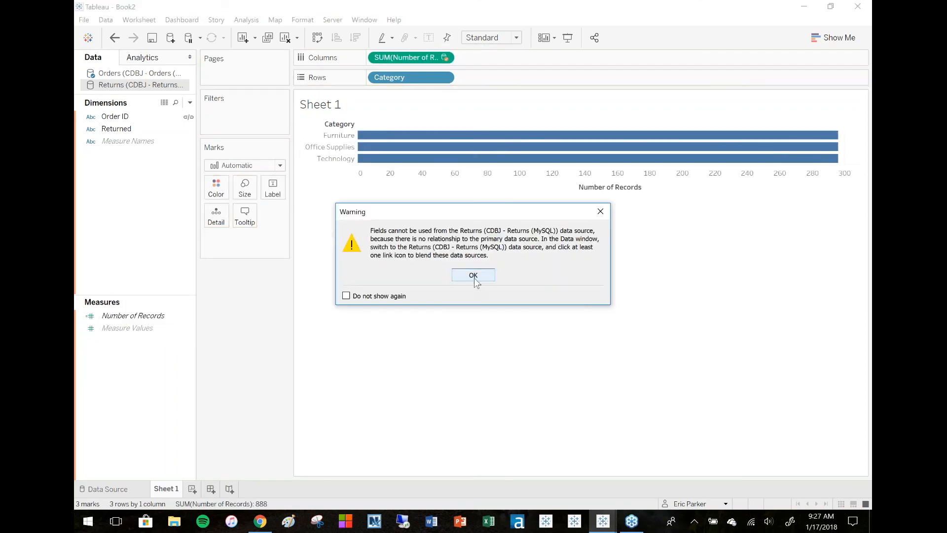
left_click(473, 276)
left_click(116, 129)
left_click(188, 117)
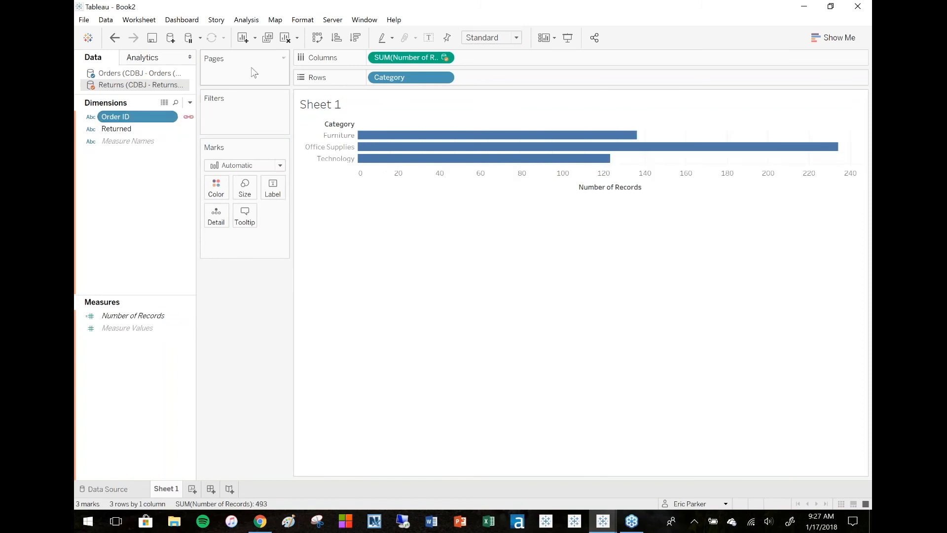
Sort the categories descending by record count and turn on mark labels for the bars.
left_click(356, 38)
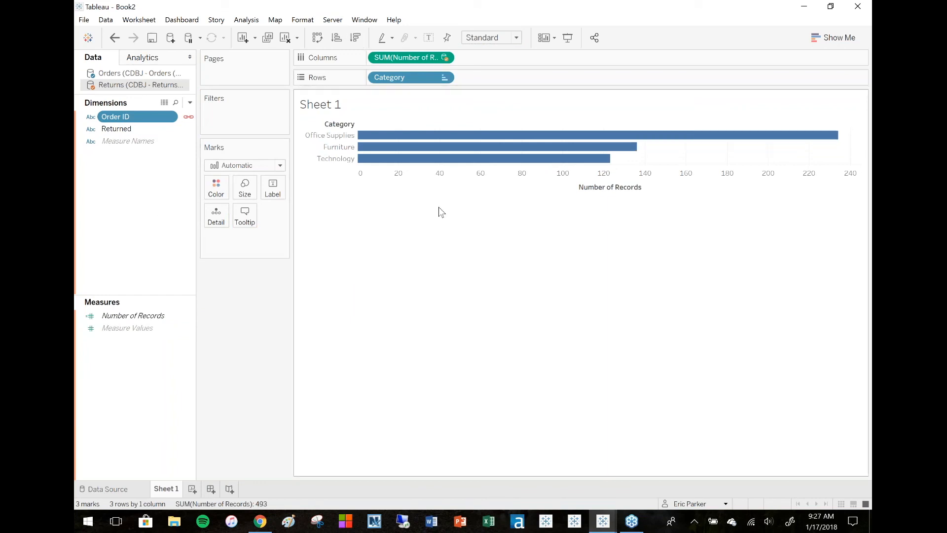
left_click(272, 190)
left_click(298, 216)
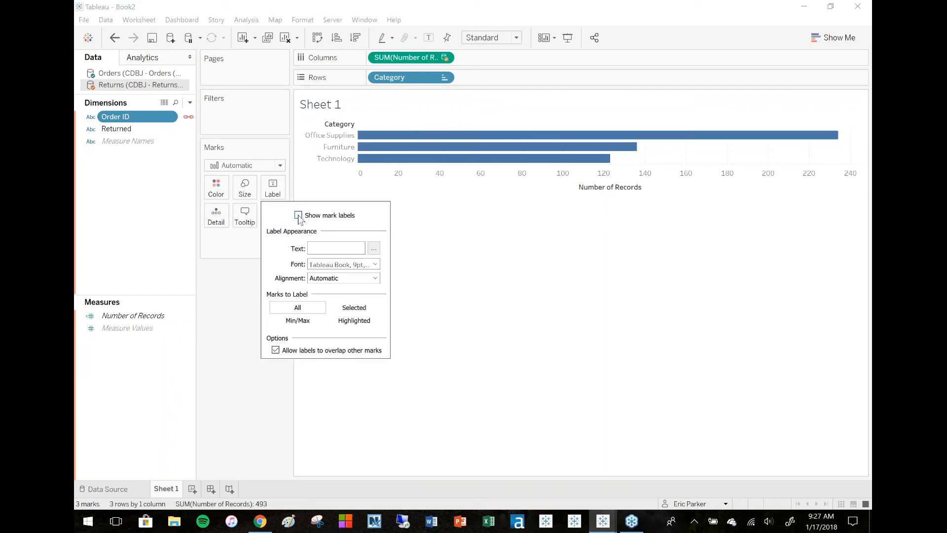
left_click(153, 179)
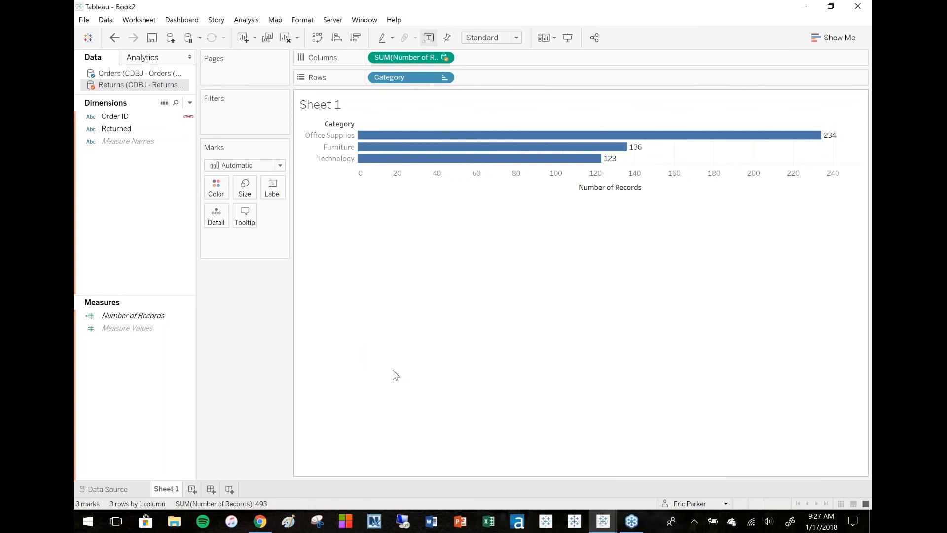
Switch to the Book1 workbook and connect to the Excel file U - College Data.xlsx.
mouse_move(598, 525)
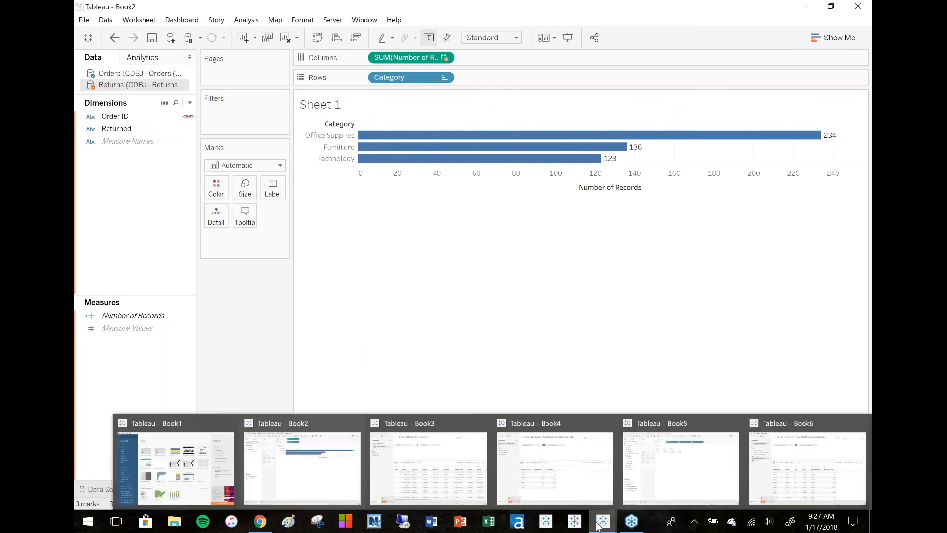
left_click(211, 469)
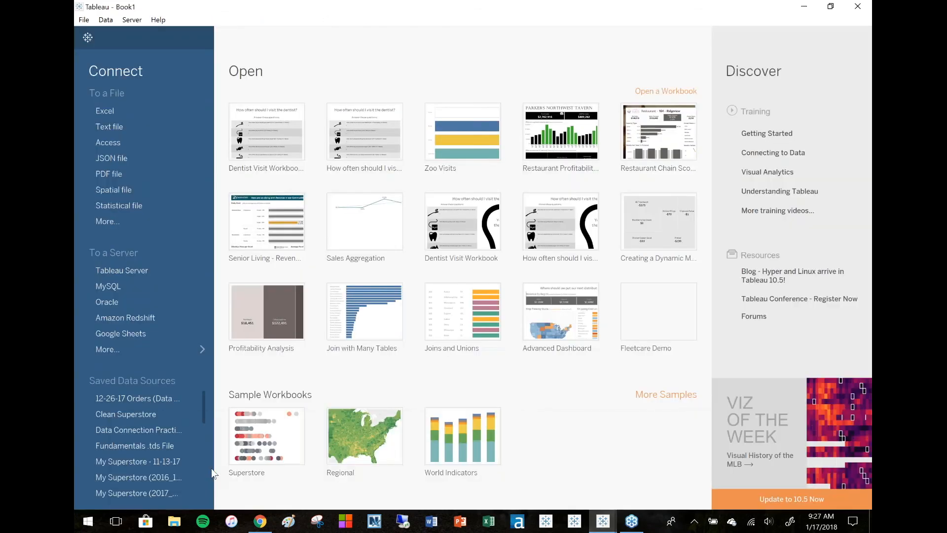
left_click(142, 113)
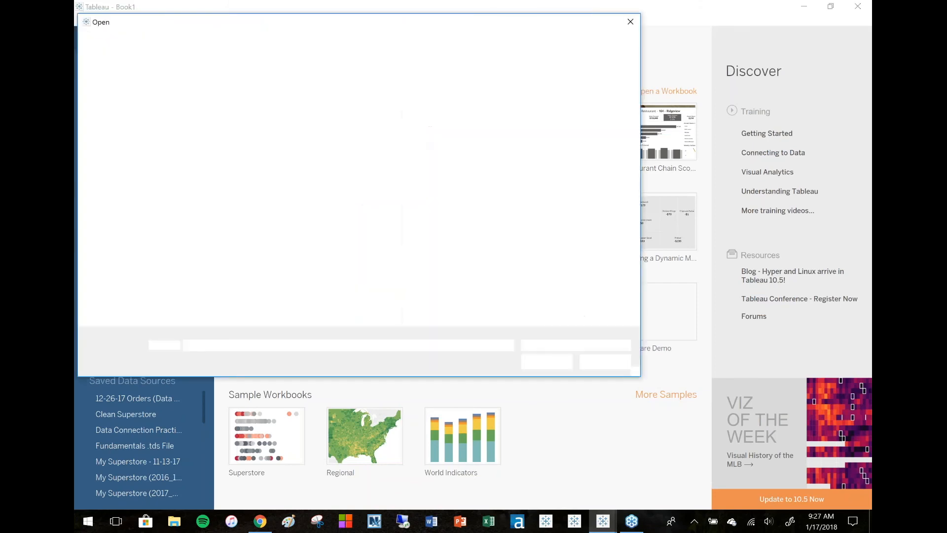
left_click(249, 155)
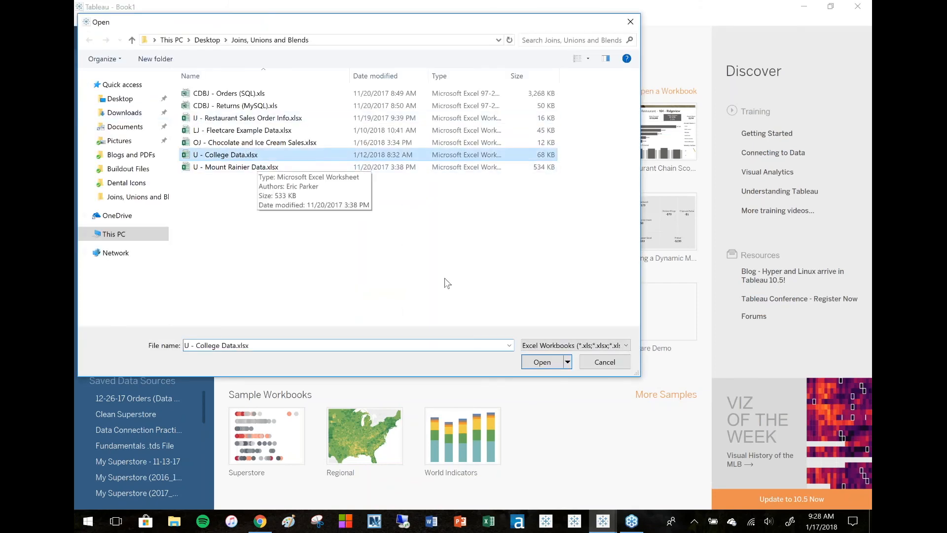
left_click(542, 363)
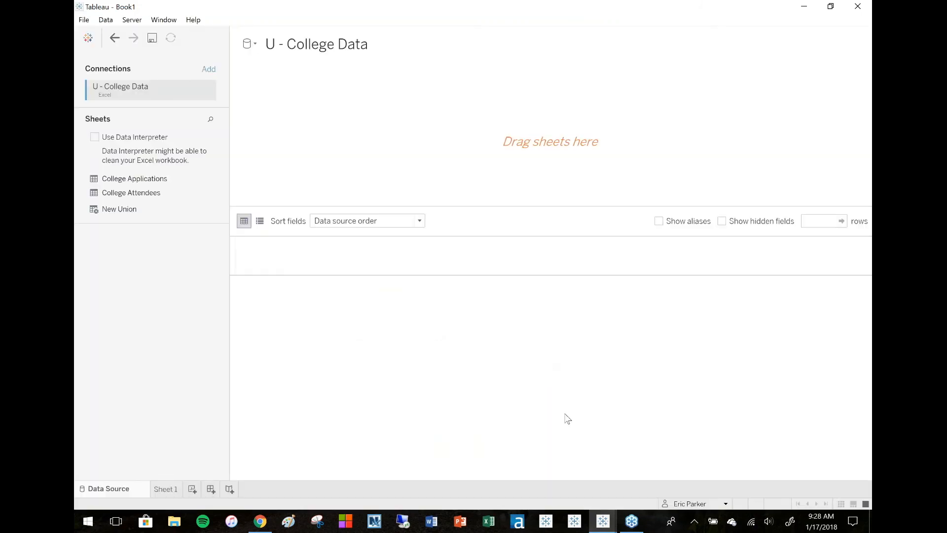
Add College Applications to the canvas and union College Attendees with it.
left_click_drag(116, 182, 475, 149)
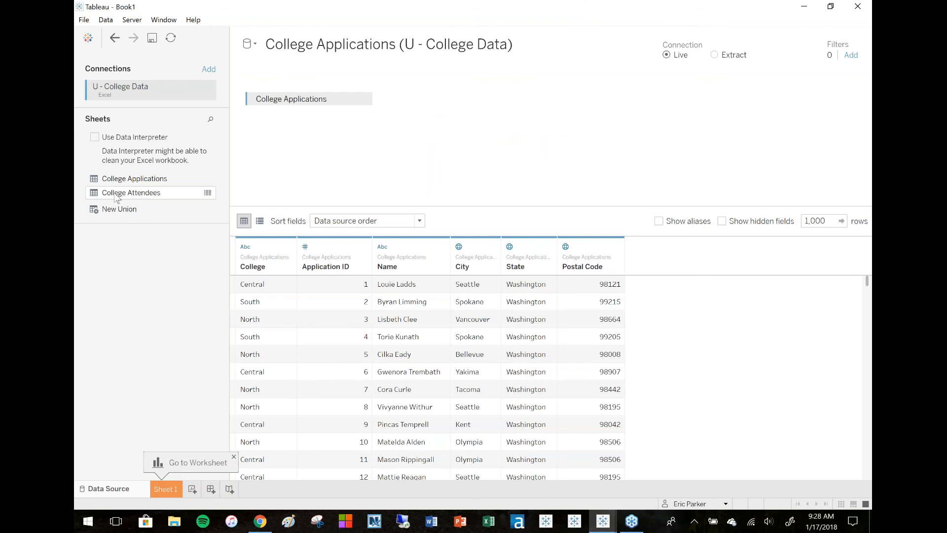
left_click_drag(117, 198, 315, 120)
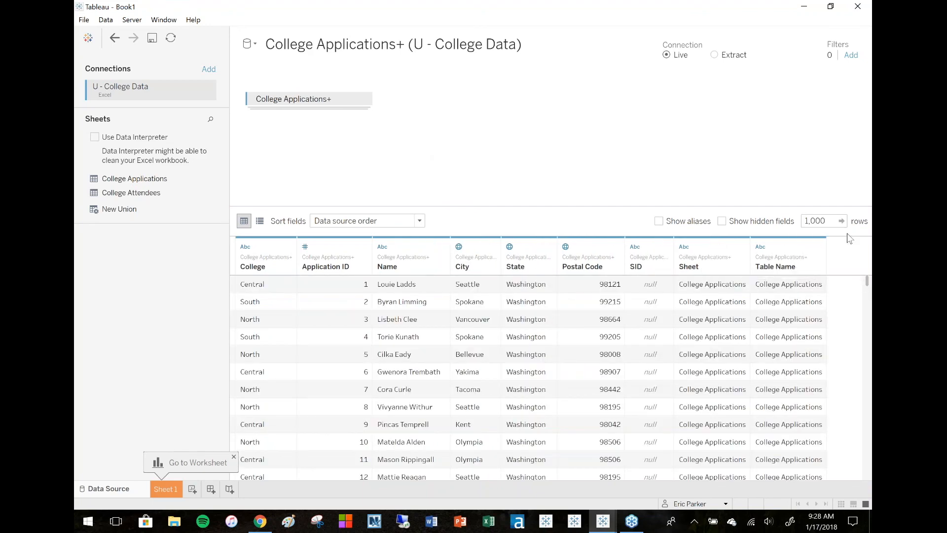
Set the data preview to show 1,381 rows and scroll through the unioned records.
left_click_drag(867, 284, 867, 473)
left_click(815, 220)
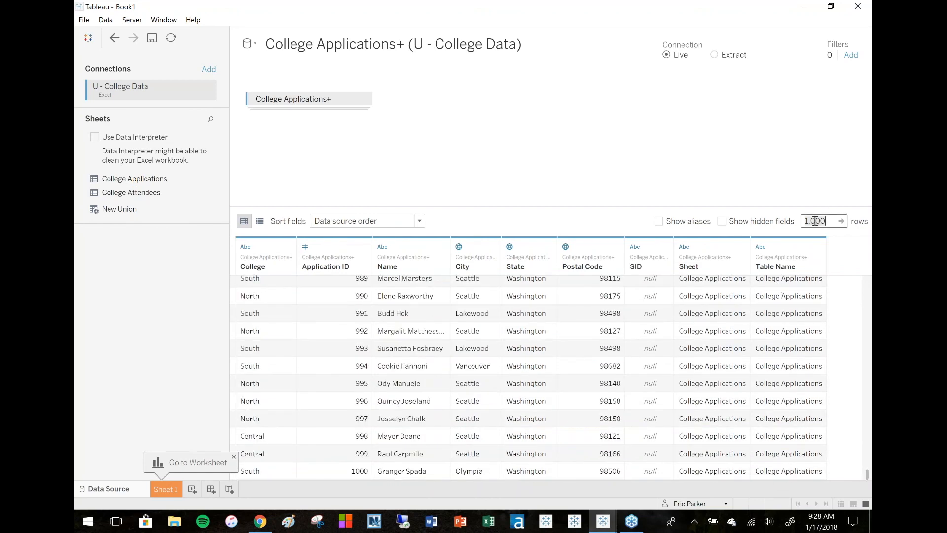
key("BackSpace")
key("BackSpace")
key("BackSpace")
key("BackSpace")
key("BackSpace")
type("1881")
key("Return")
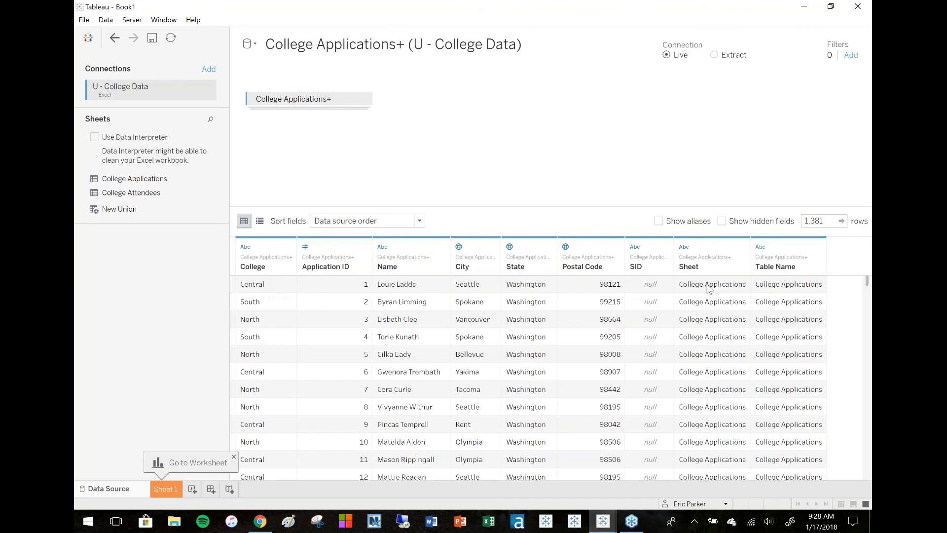
left_click_drag(866, 285, 866, 431)
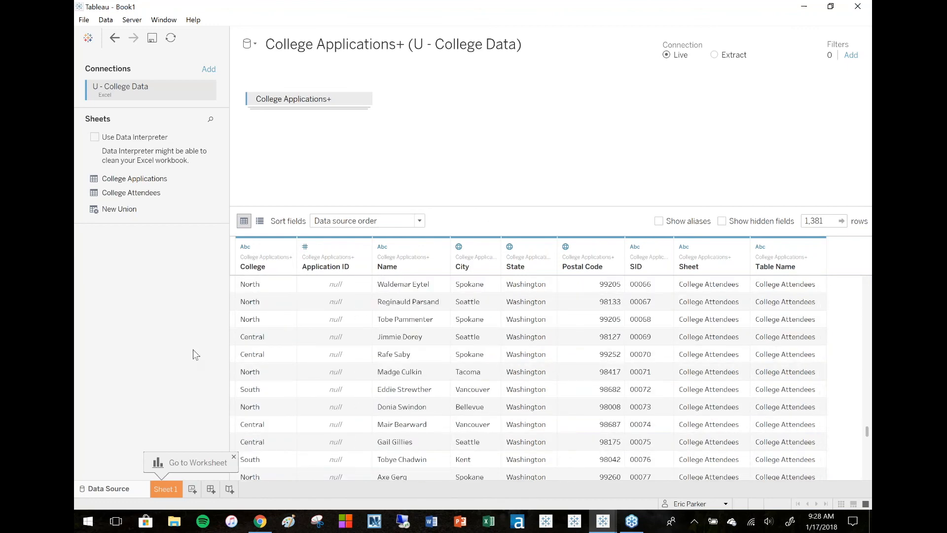
On Sheet 1, put College on Rows and the distinct count of Application ID on Columns.
left_click(171, 488)
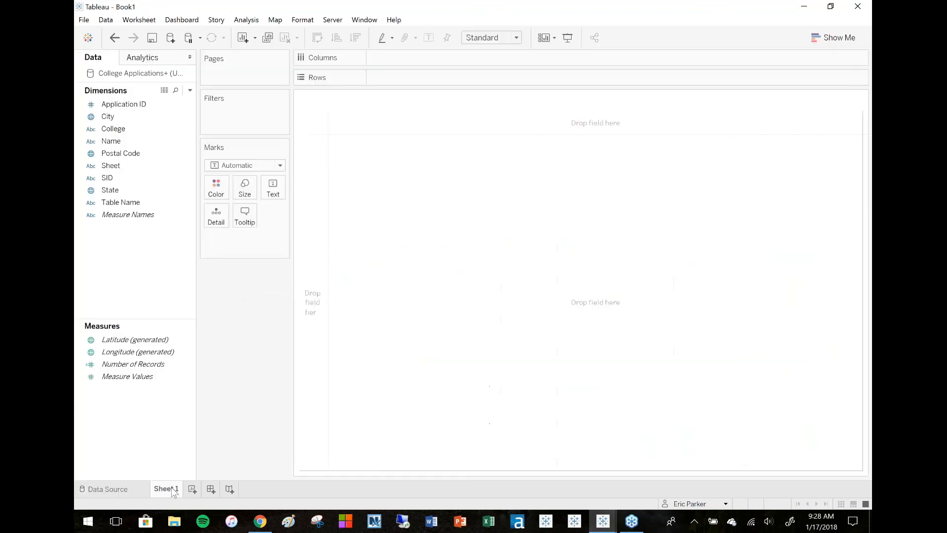
left_click_drag(110, 133, 320, 224)
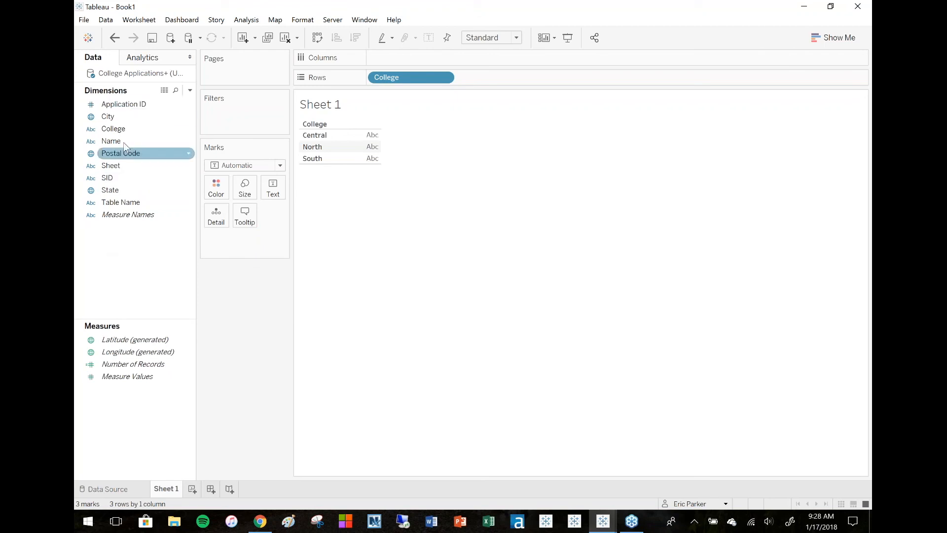
left_click_drag(122, 105, 488, 63)
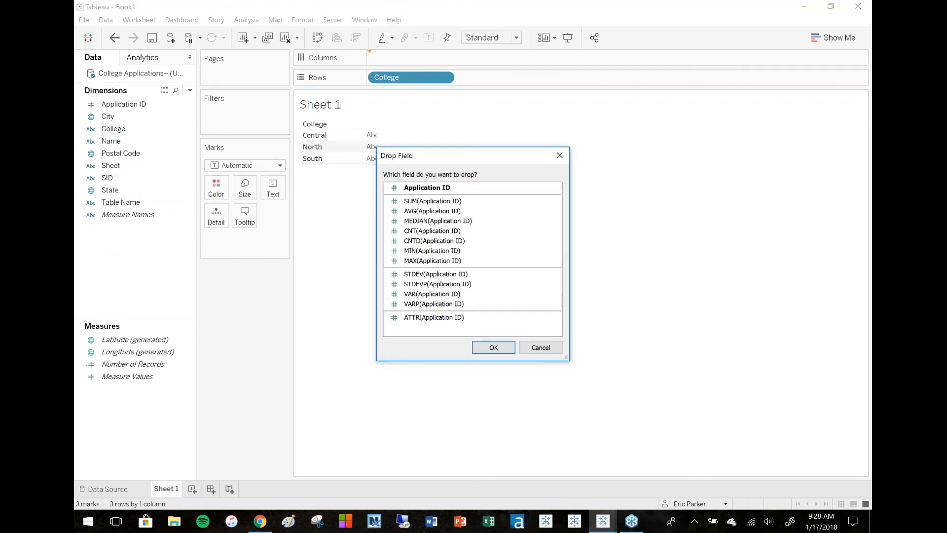
left_click(434, 240)
left_click(494, 348)
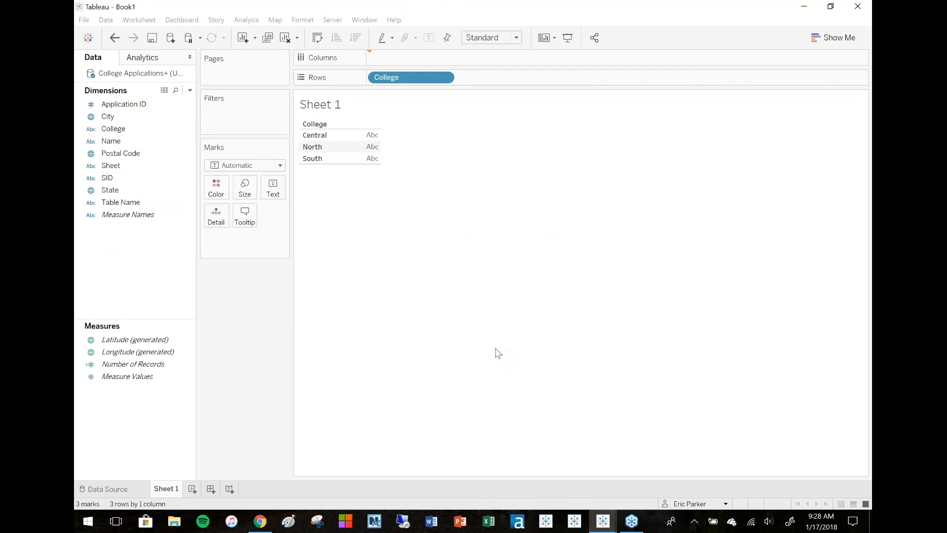
Add the distinct count of SID to the same axis and select the South college rows.
left_click_drag(119, 179, 360, 173)
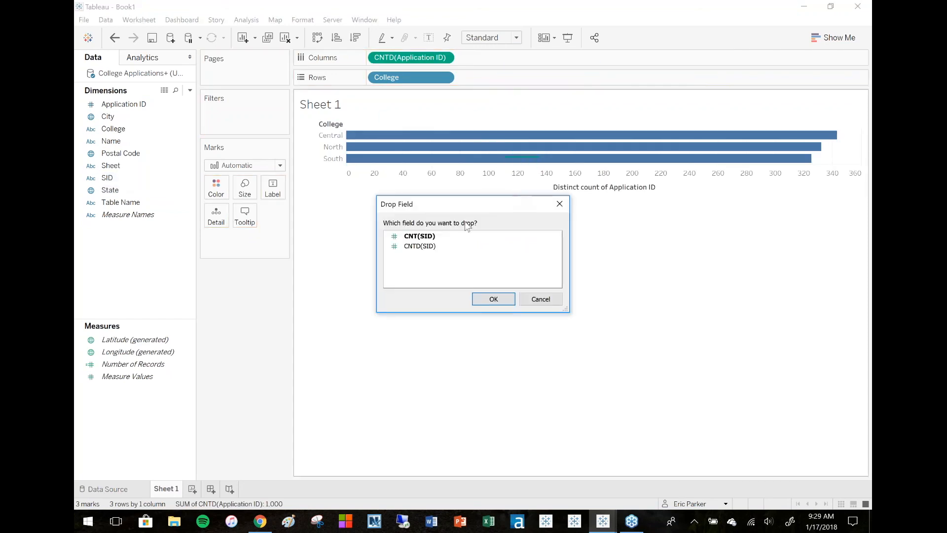
left_click(430, 245)
left_click(495, 293)
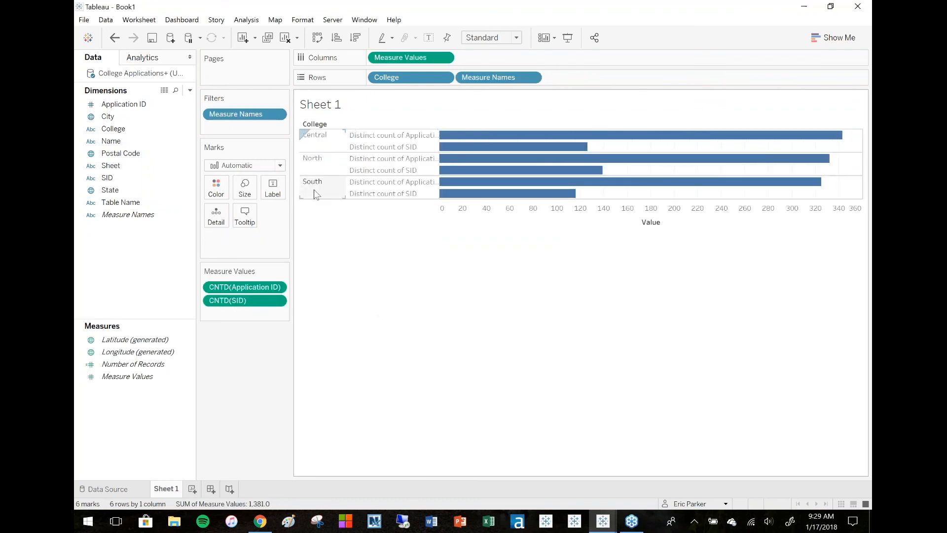
left_click(315, 193)
mouse_move(575, 194)
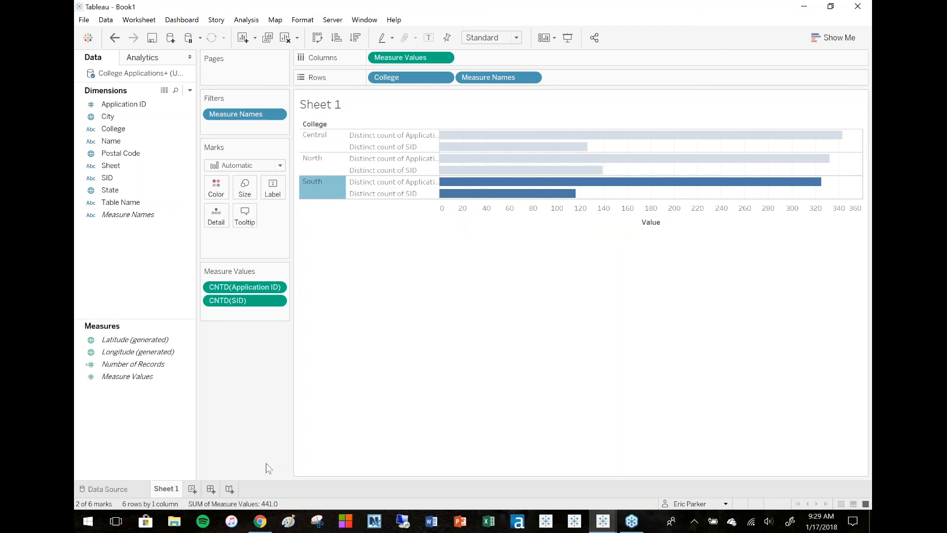
Switch to the Google Slides presentation and present slide 18, Union Example.
left_click(260, 522)
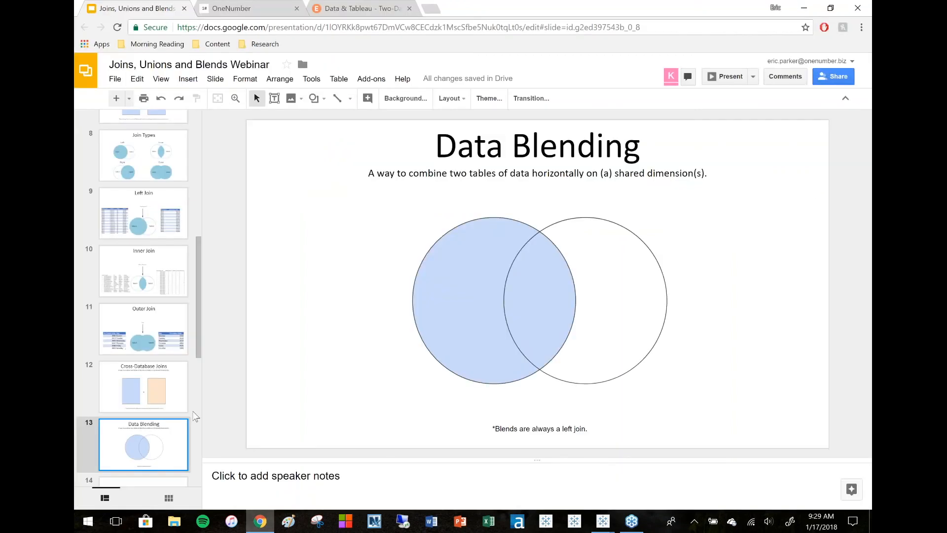
left_click_drag(199, 334, 197, 464)
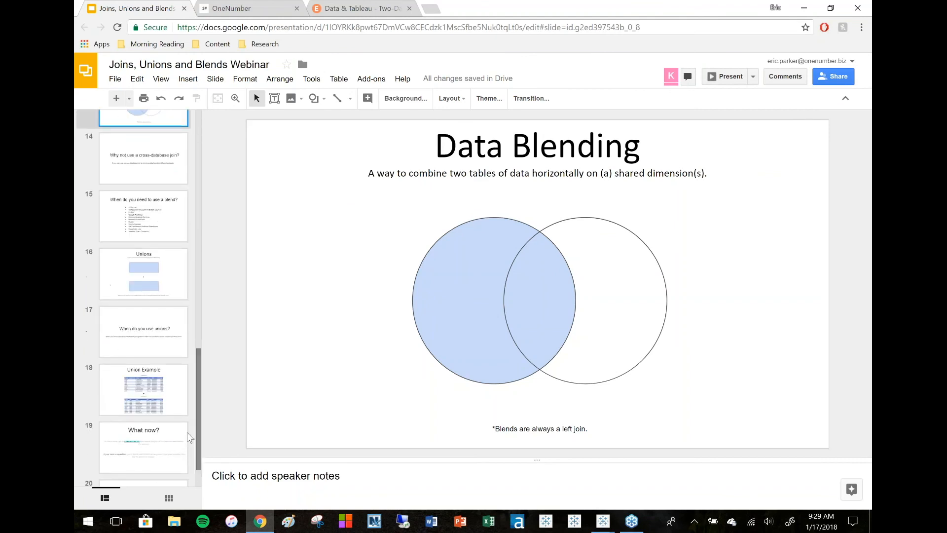
left_click(153, 395)
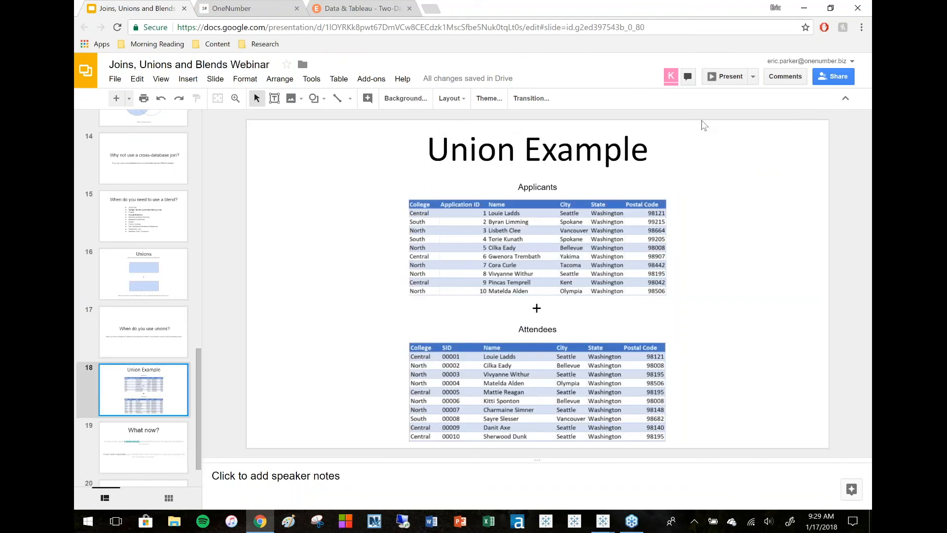
left_click(726, 76)
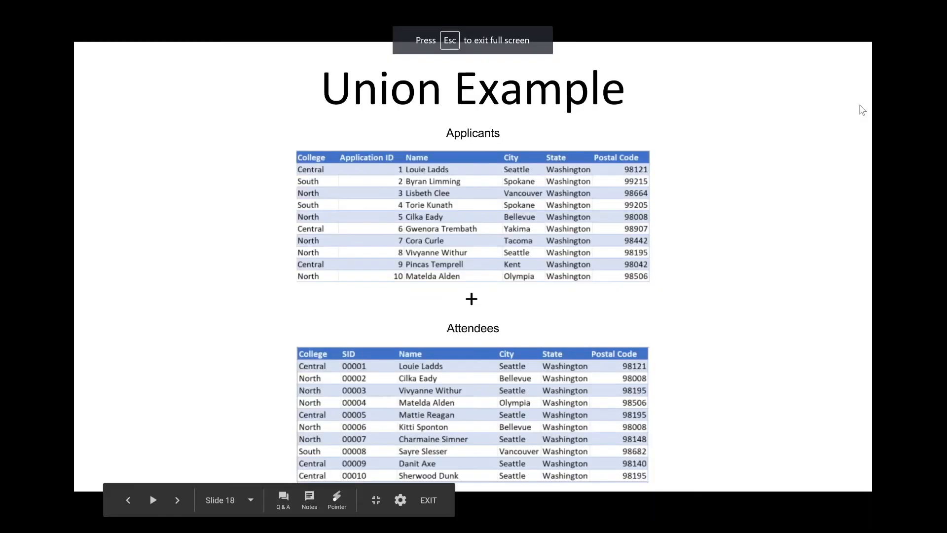